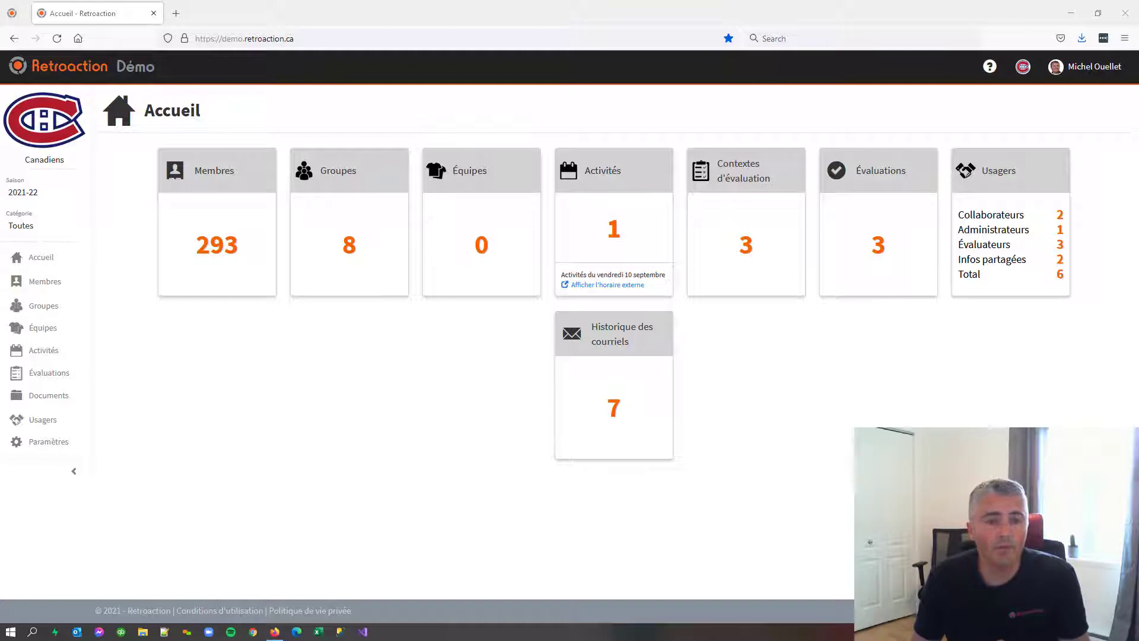
- Open the Patin question of the Démo - Camp de sélection form from the form settings and show its comment templates
left_click(44, 448)
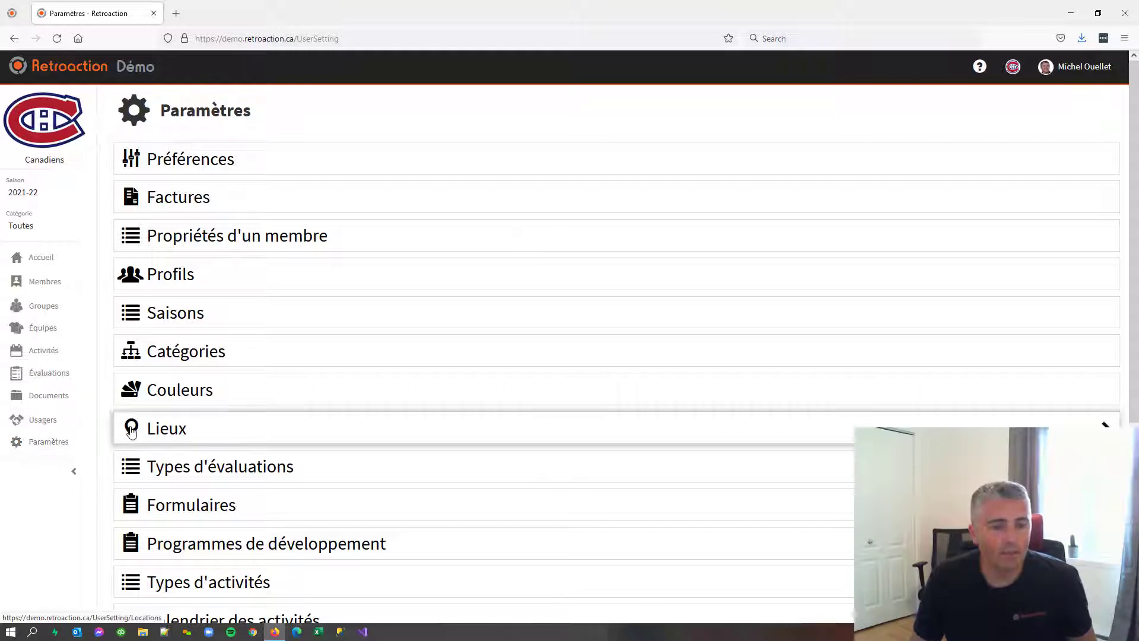
left_click(201, 506)
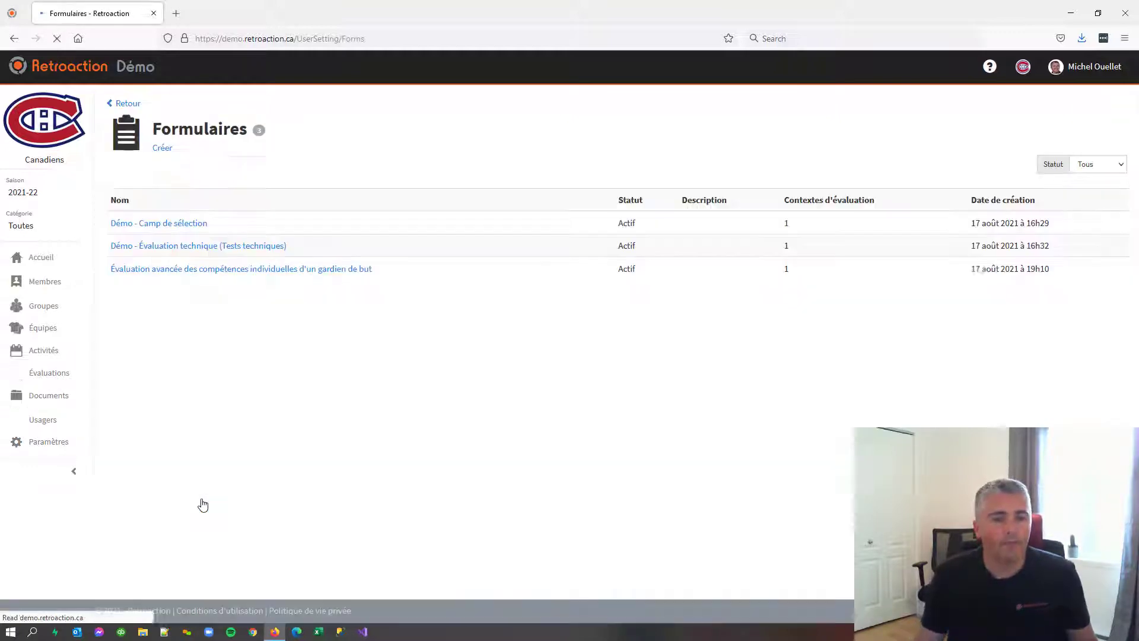
left_click(169, 224)
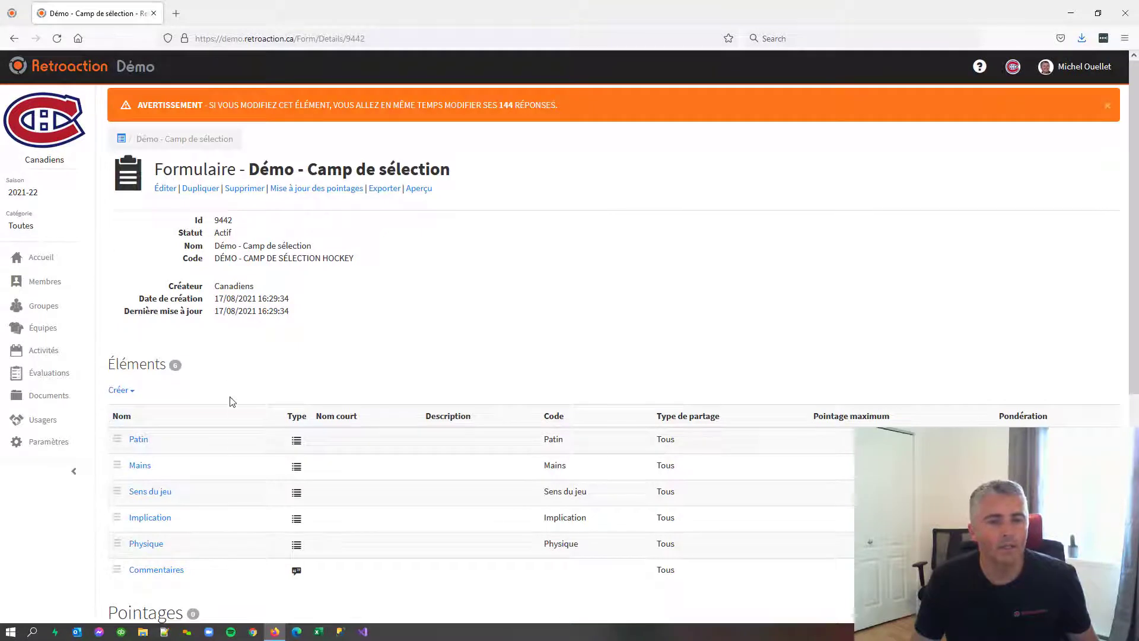
scroll(191, 438, "down", 2)
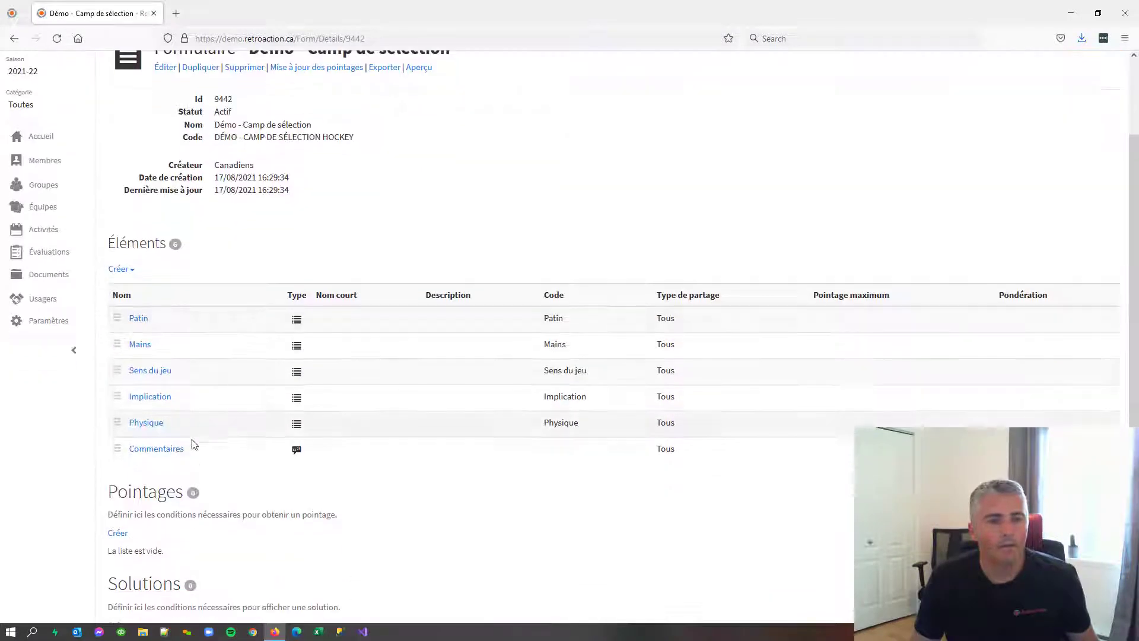
left_click(139, 319)
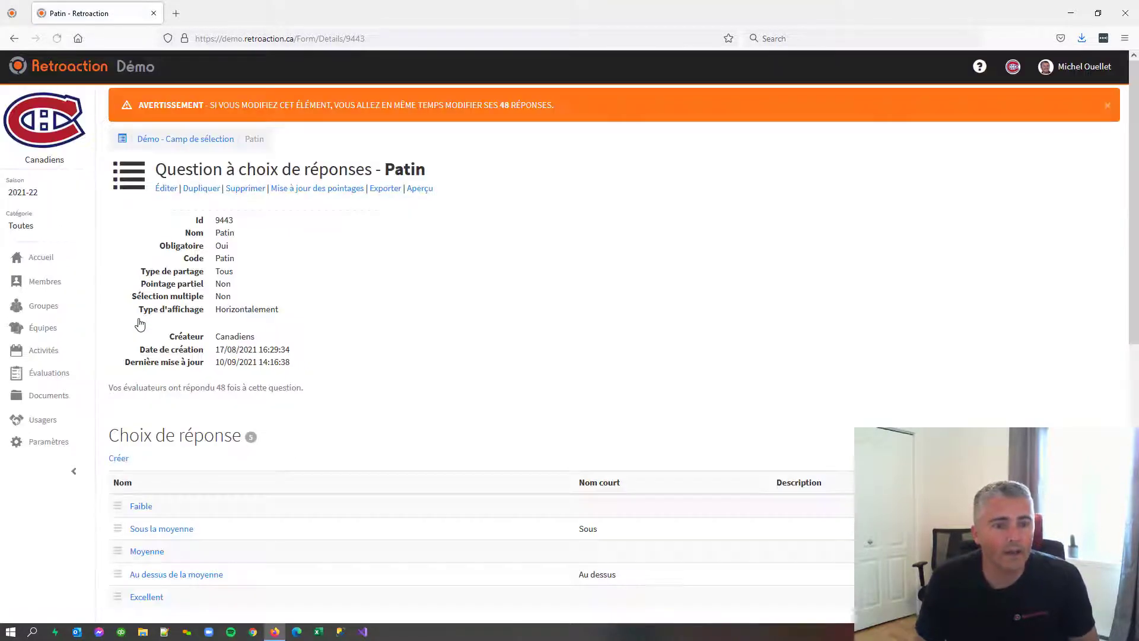
scroll(252, 344, "down", 5)
scroll(255, 348, "down", 2)
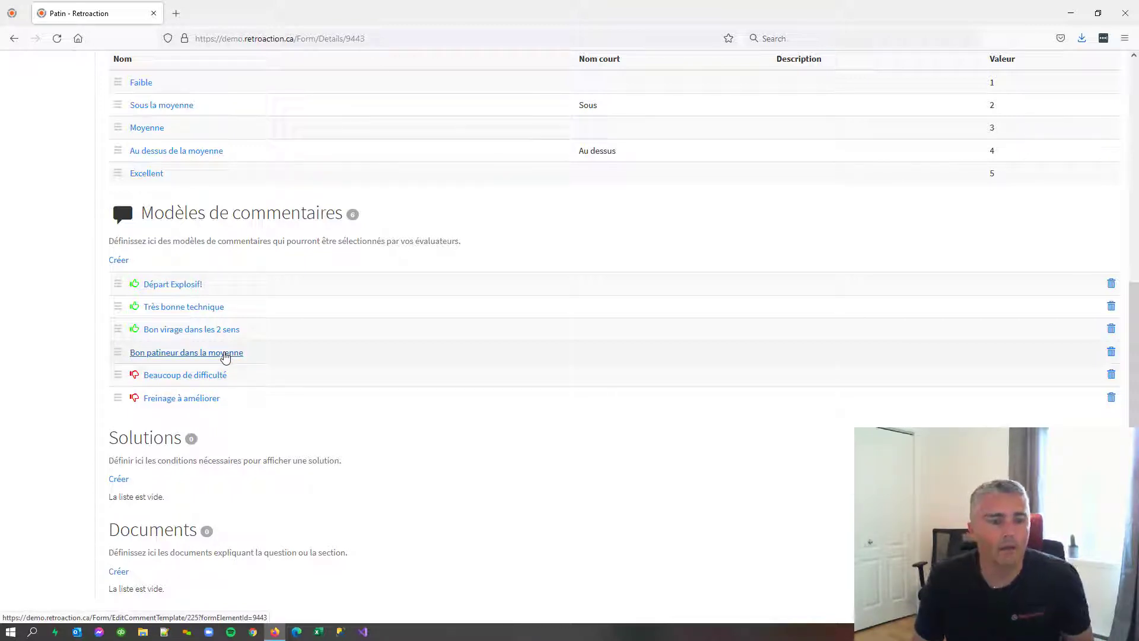
- Create the comment template "Tourne juste d'un bord!" with type Négatif and move it above "Freinage à améliorer"
left_click(119, 261)
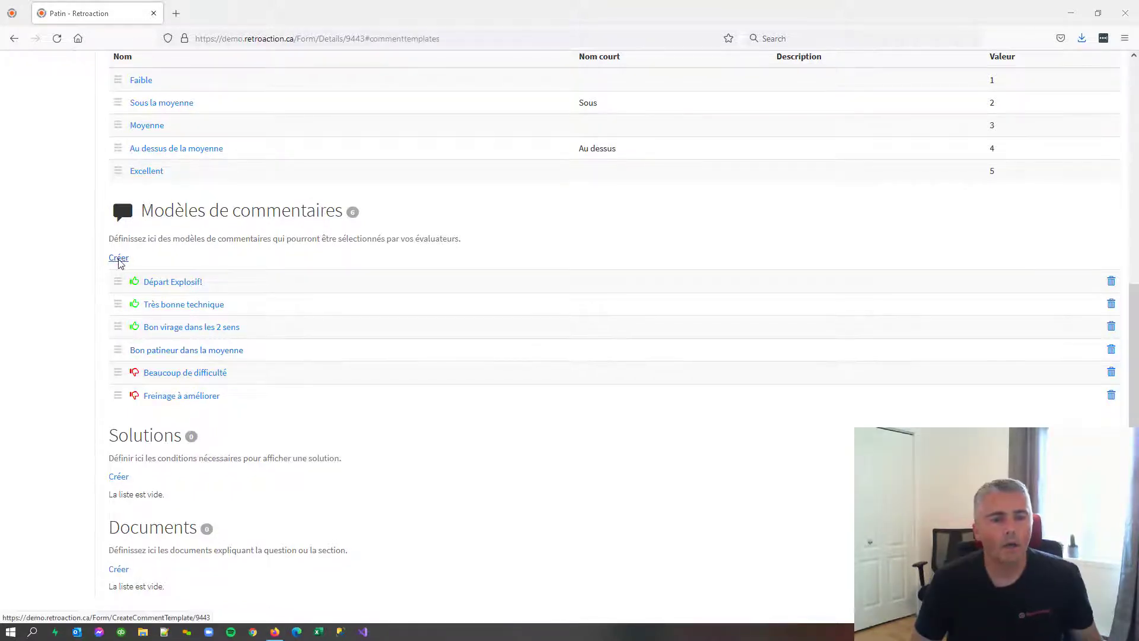
left_click(119, 260)
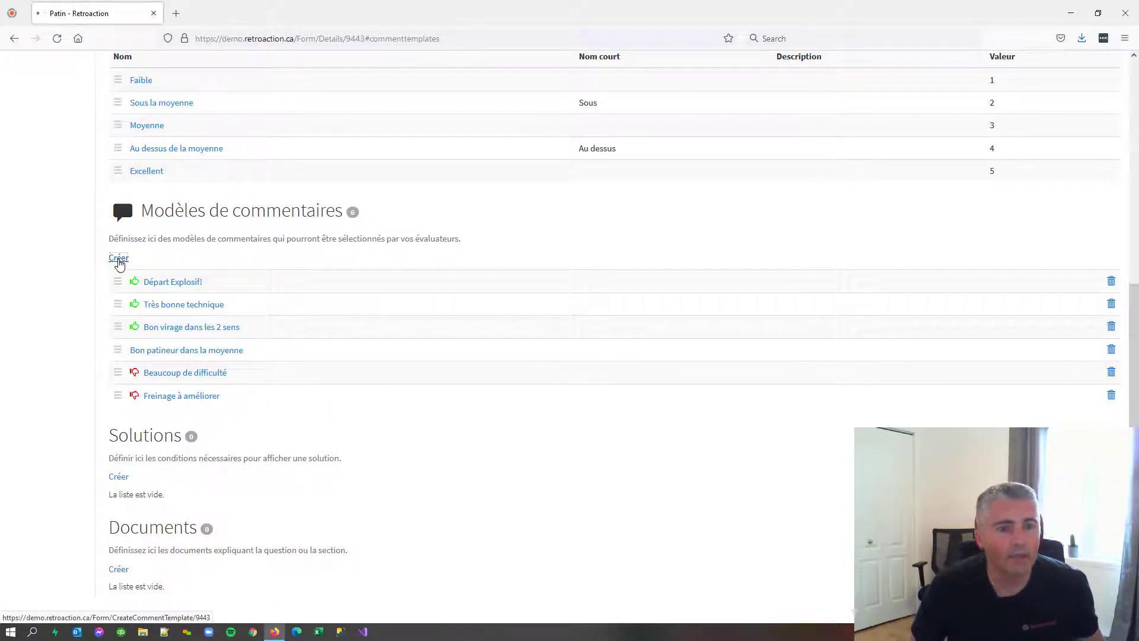
left_click(246, 160)
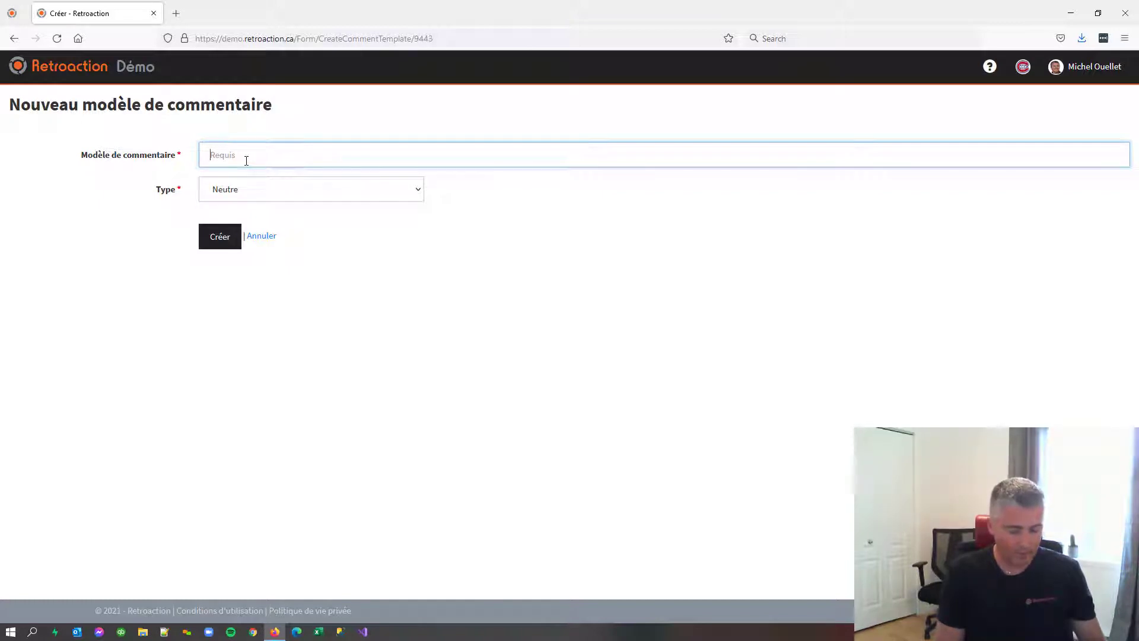
type("Tourne juste d")
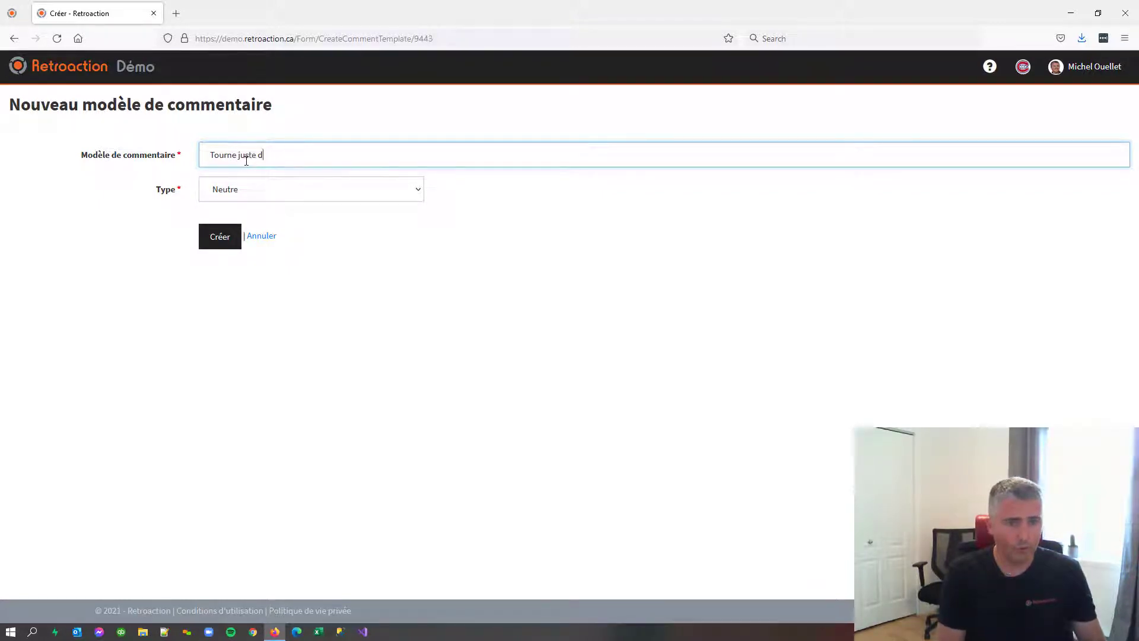
type("'un b")
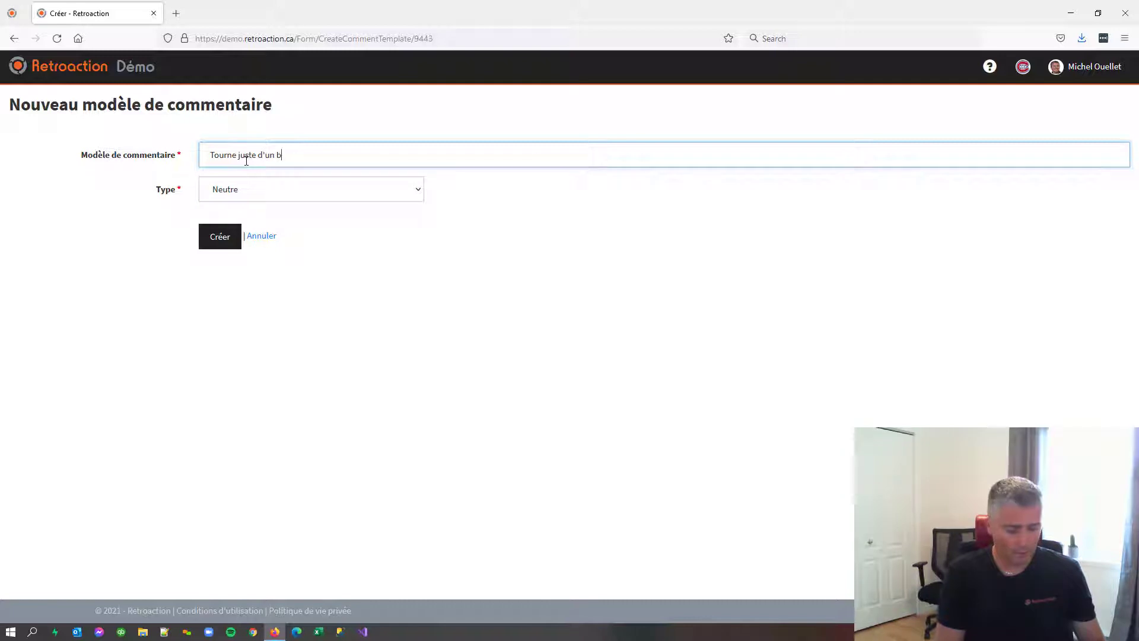
type("ord!")
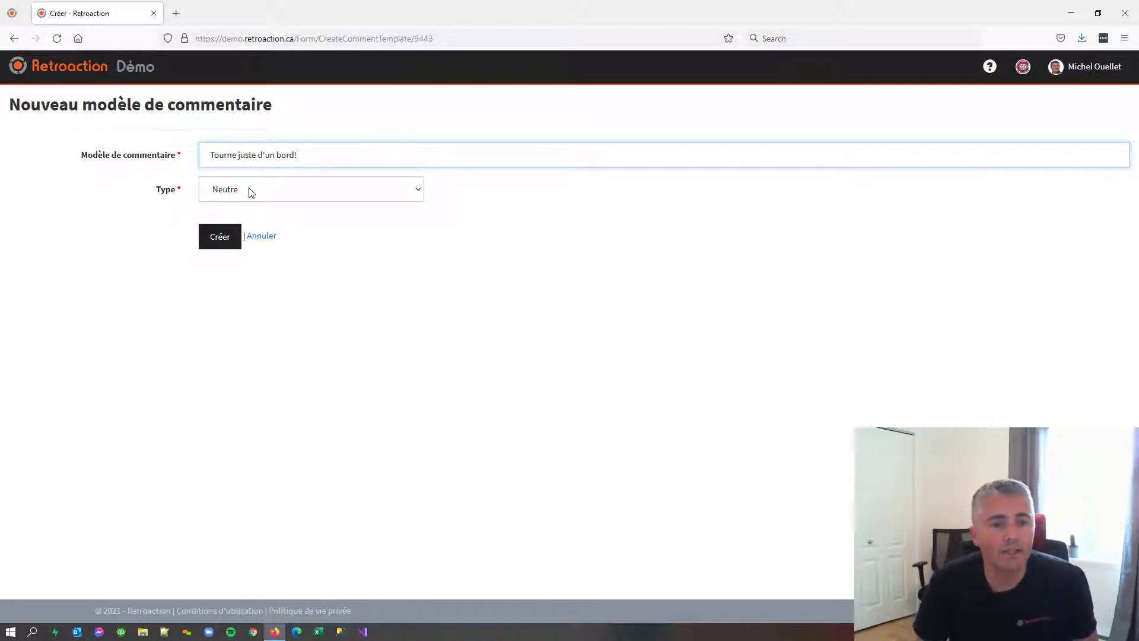
left_click(252, 192)
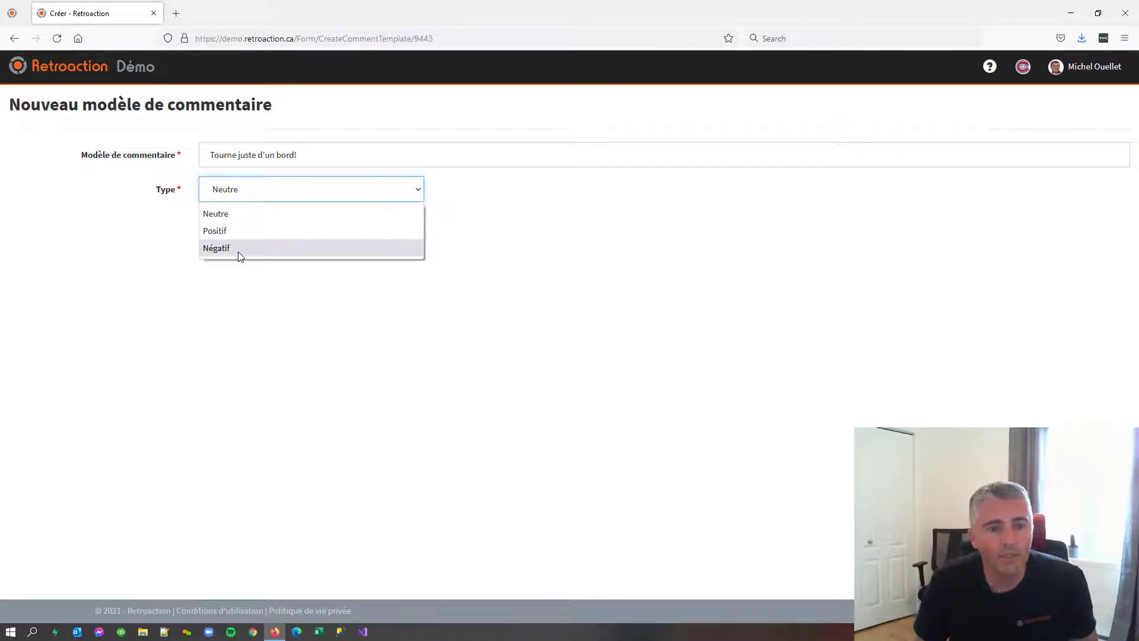
left_click(217, 248)
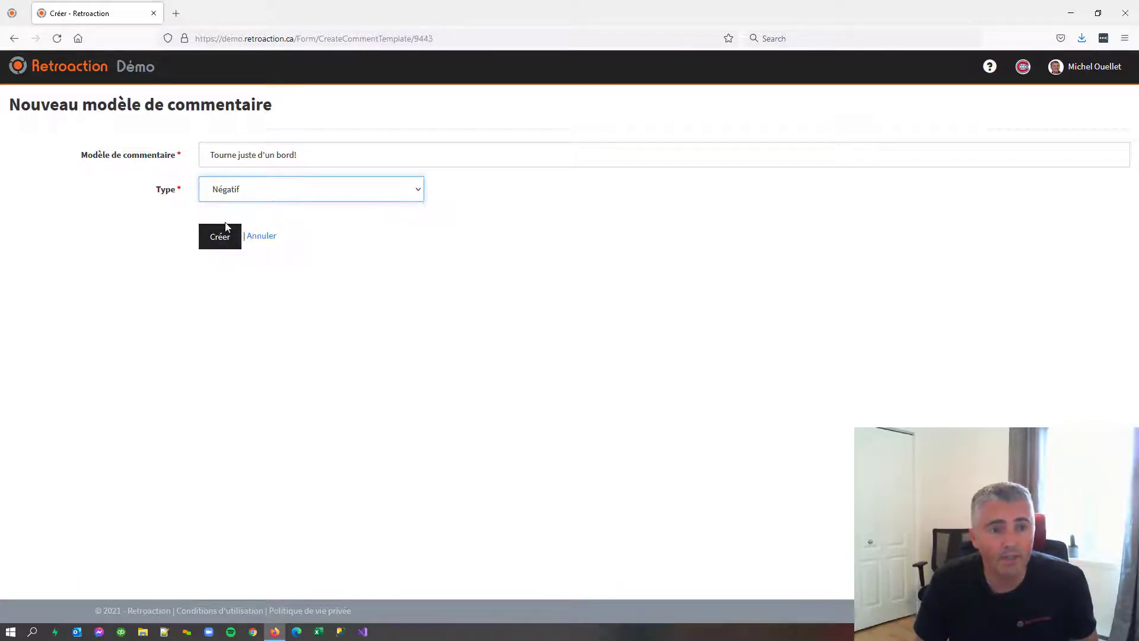
left_click(221, 238)
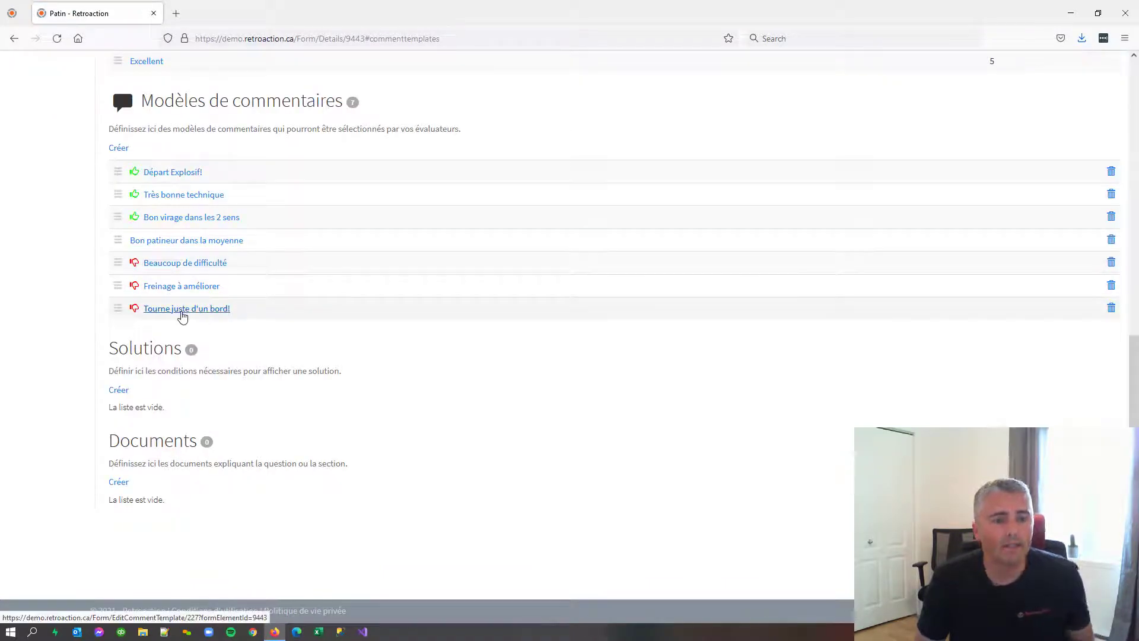
left_click_drag(182, 318, 183, 288)
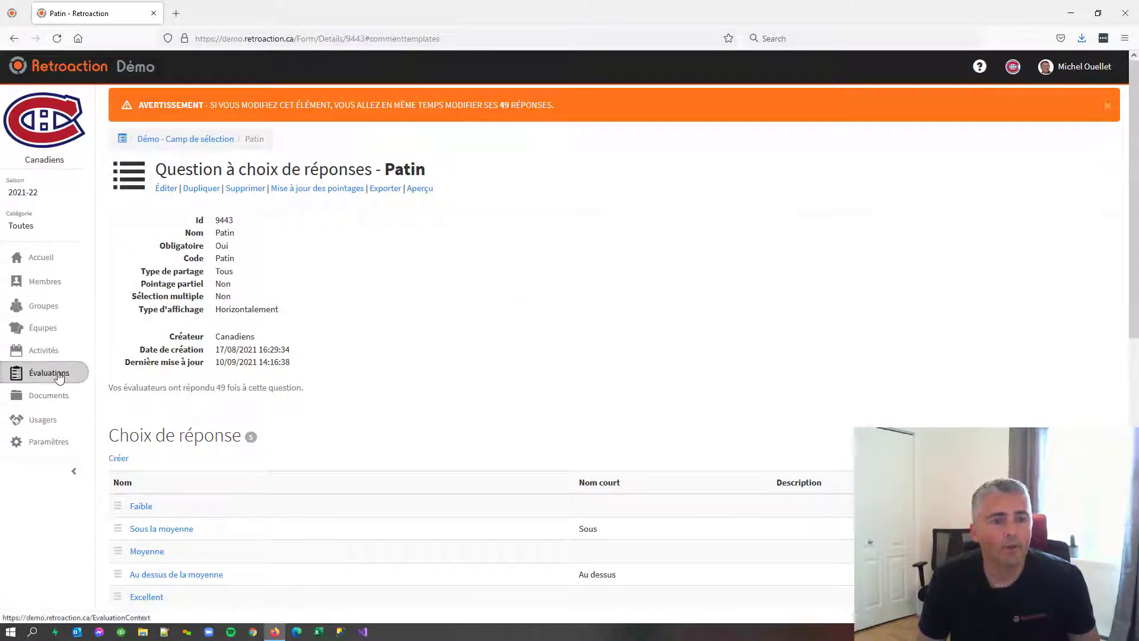
- Open the Camp M13 evaluations and start adding a comment to the Patin evaluation of player number 888
left_click(57, 376)
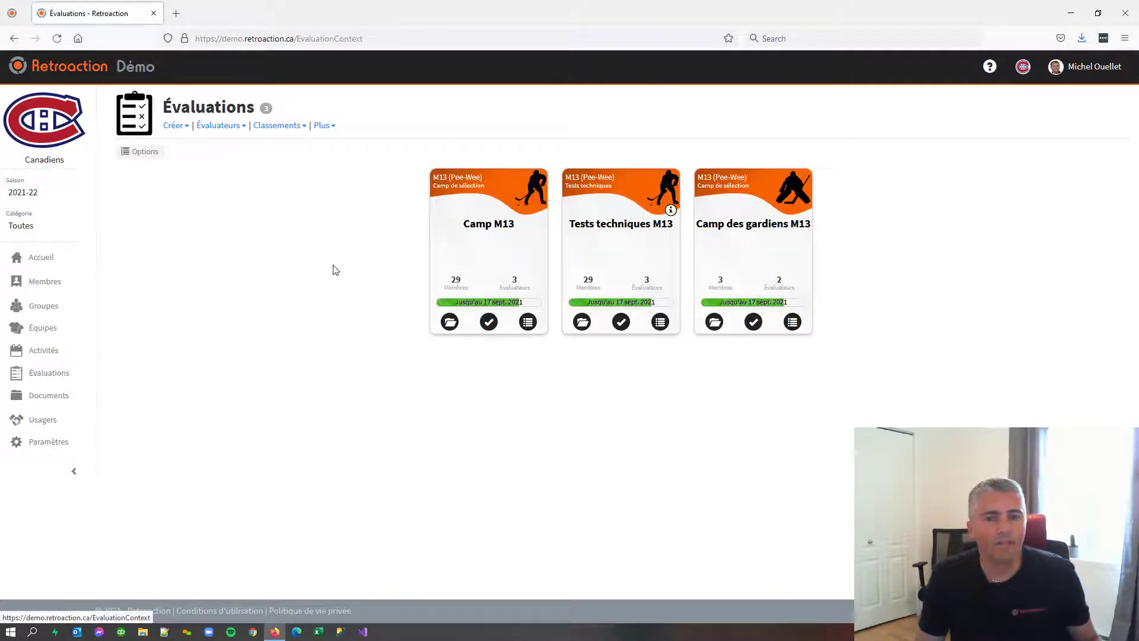
left_click(490, 325)
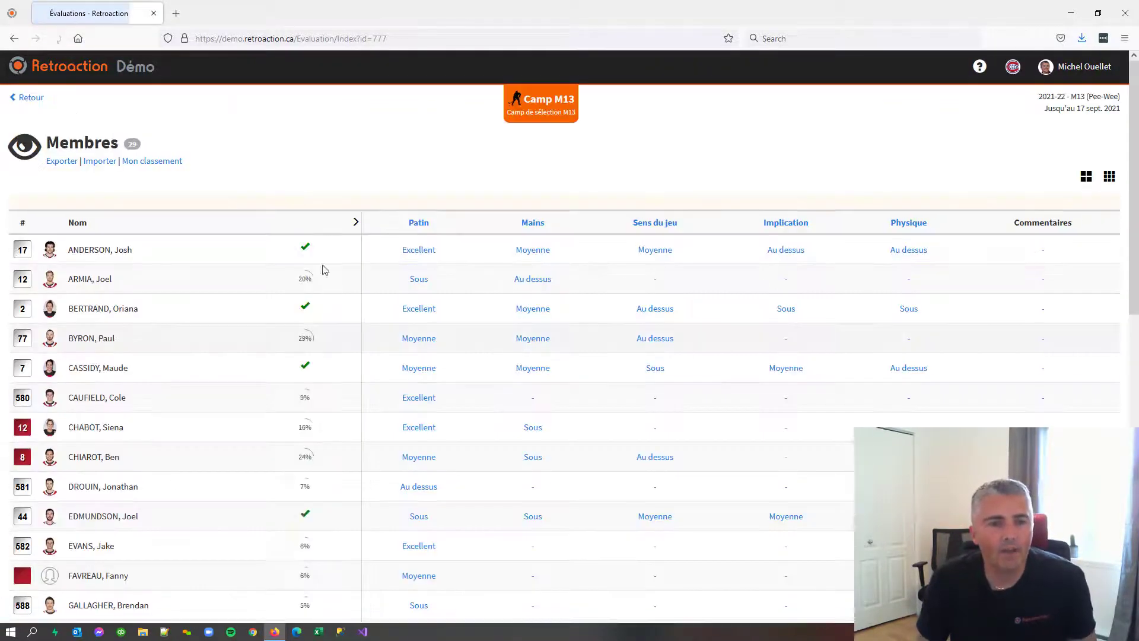
scroll(377, 298, "down", 7)
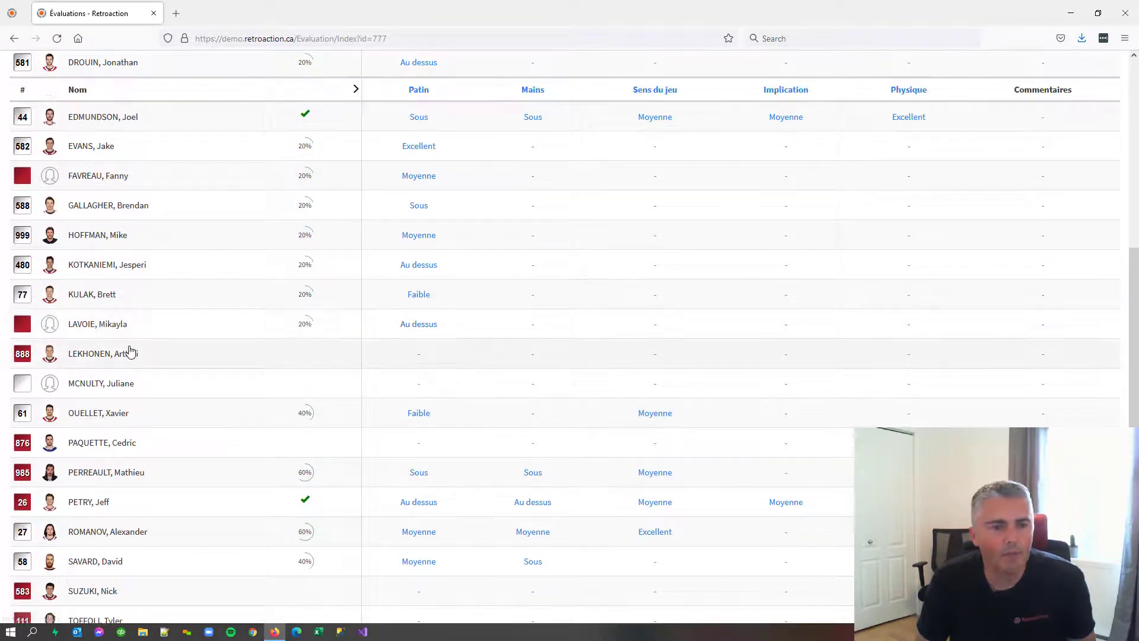
left_click(414, 362)
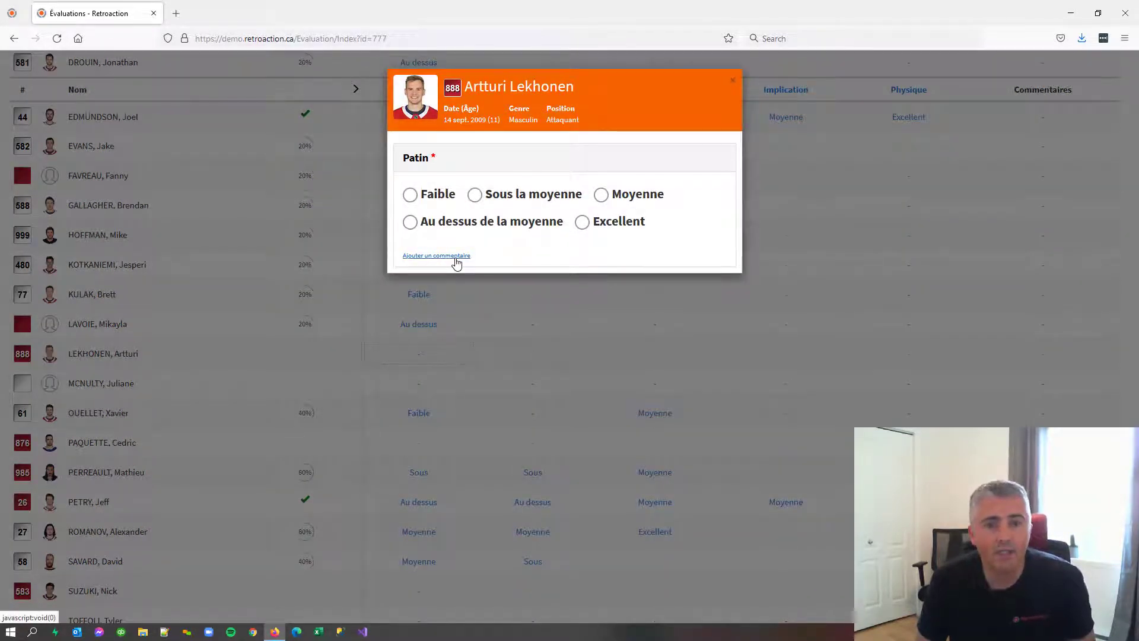
left_click(456, 257)
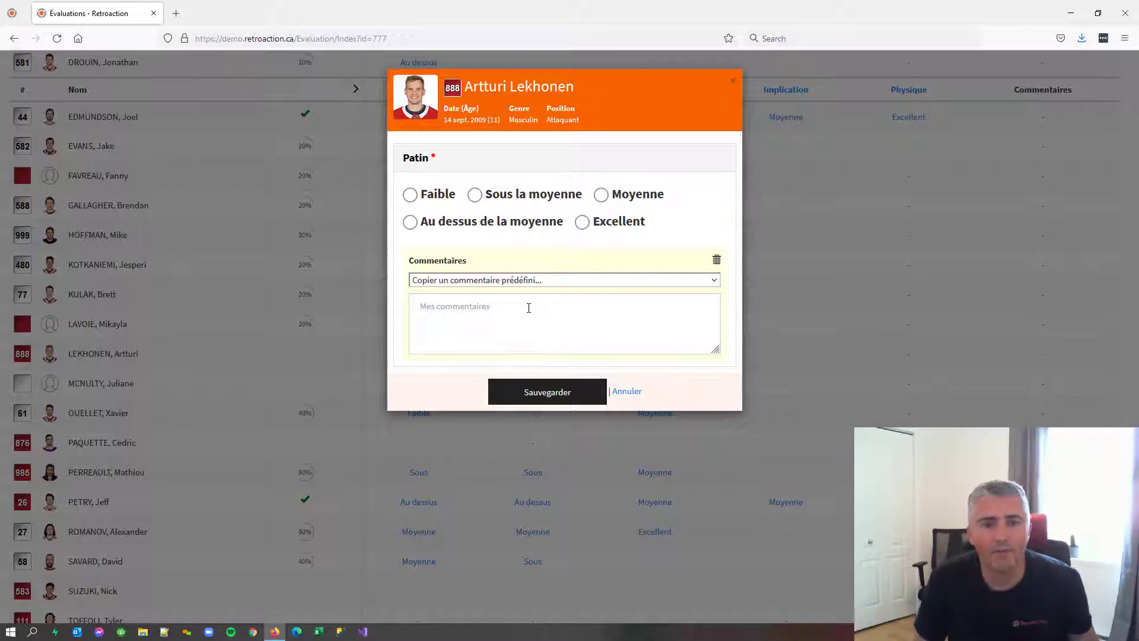
- Try the rating Moyenne with predefined comments "Tourne juste d'un bord!", "Très bonne technique" and "Bon patineur dans la moyenne", and clear the comments
left_click(617, 200)
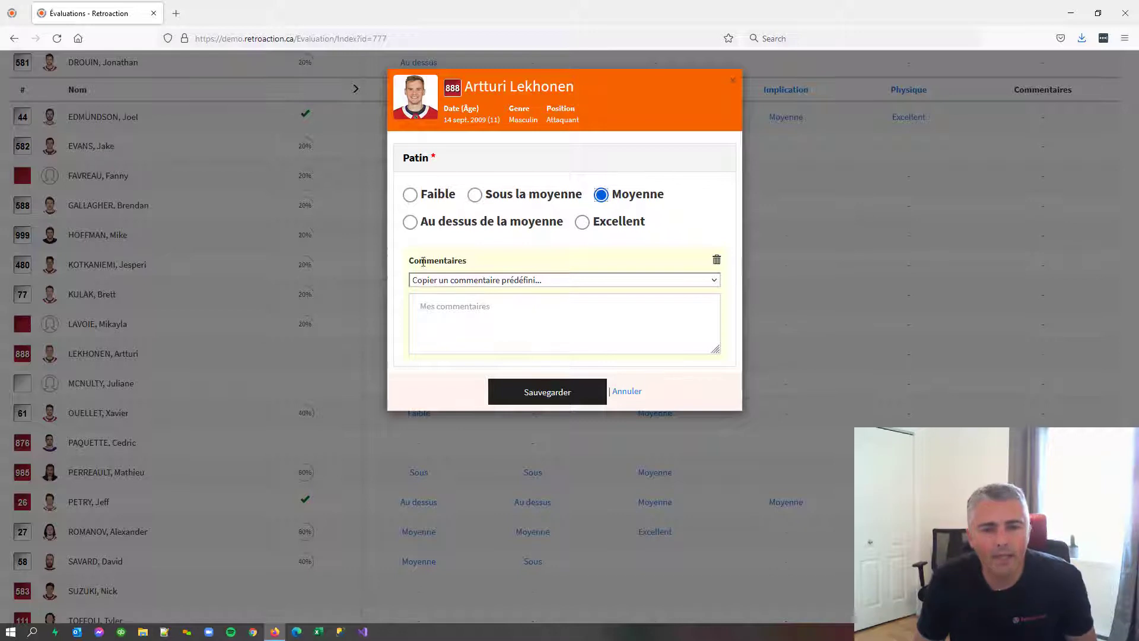
left_click(480, 287)
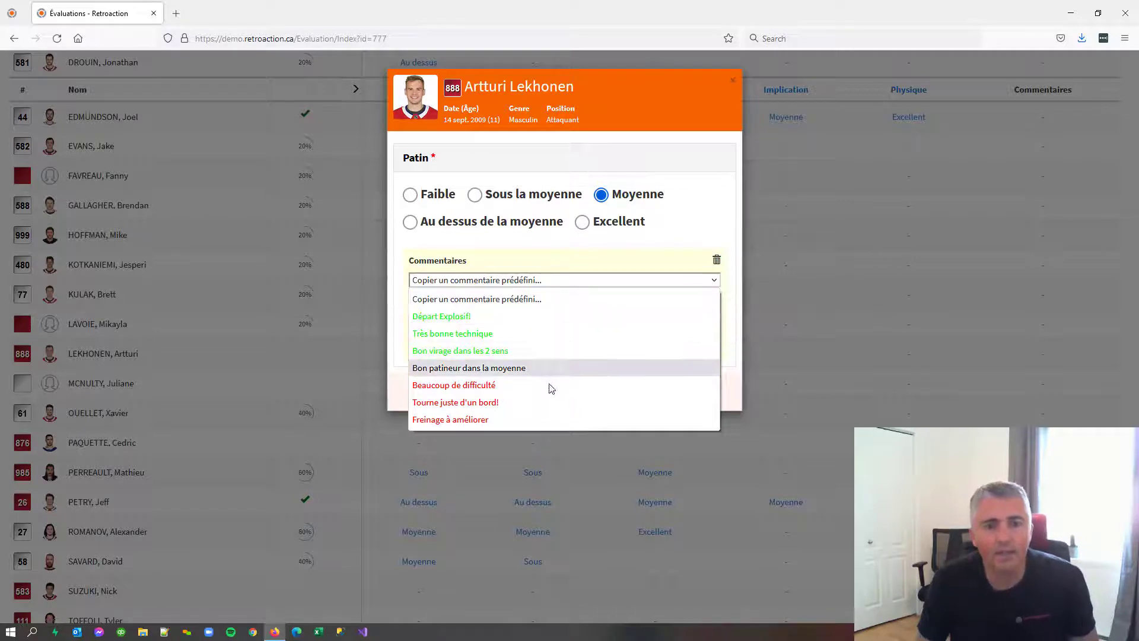
left_click(513, 401)
left_click(546, 284)
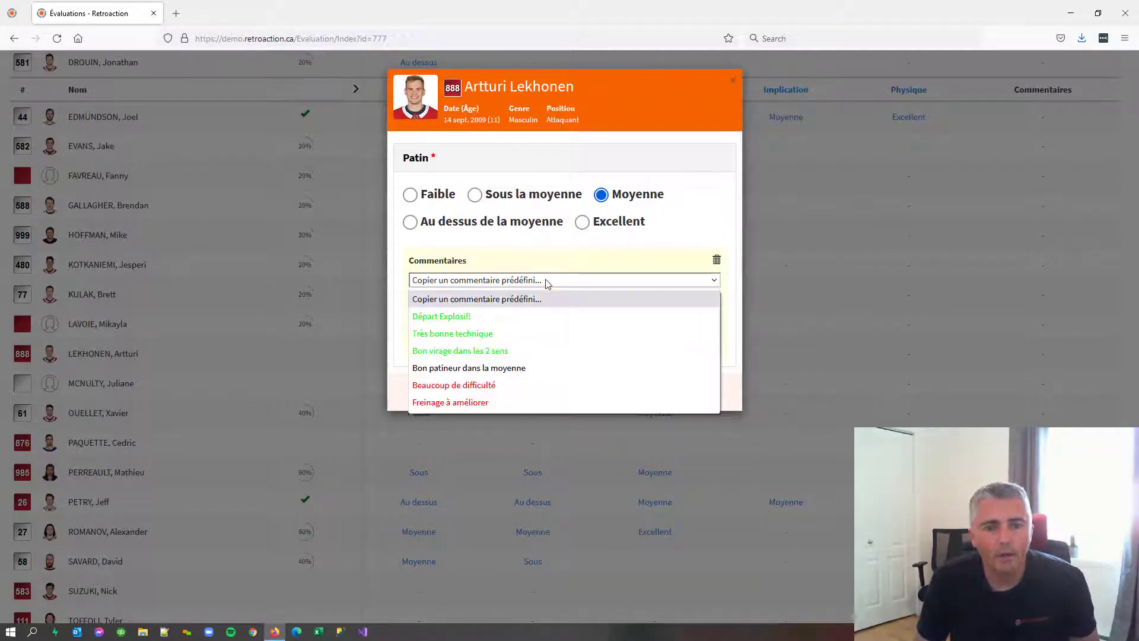
left_click(474, 334)
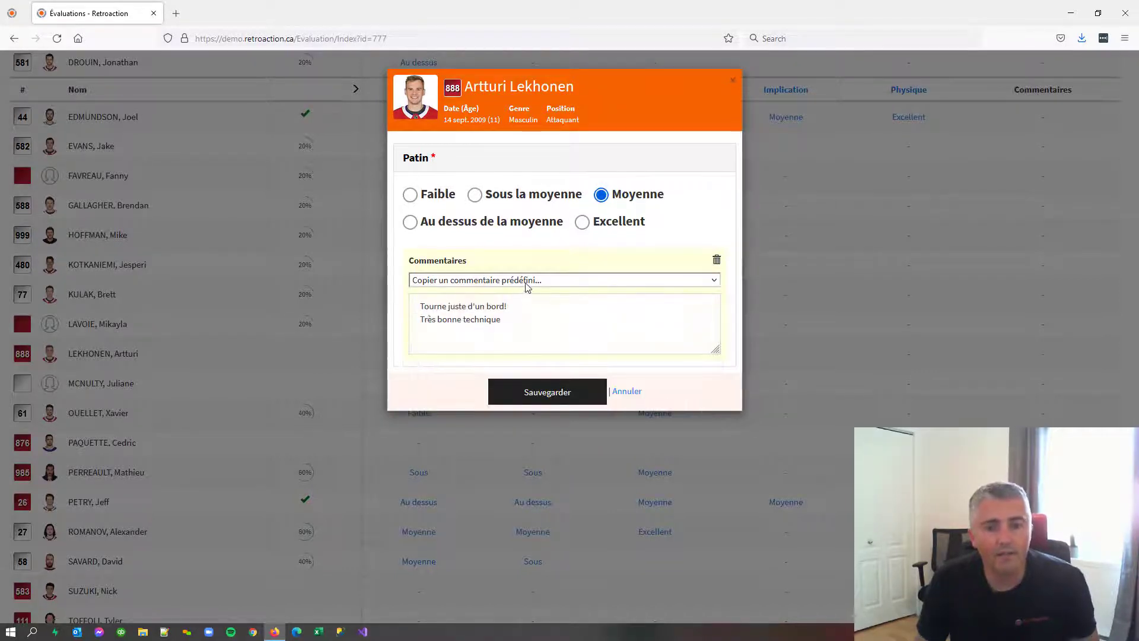
left_click(526, 284)
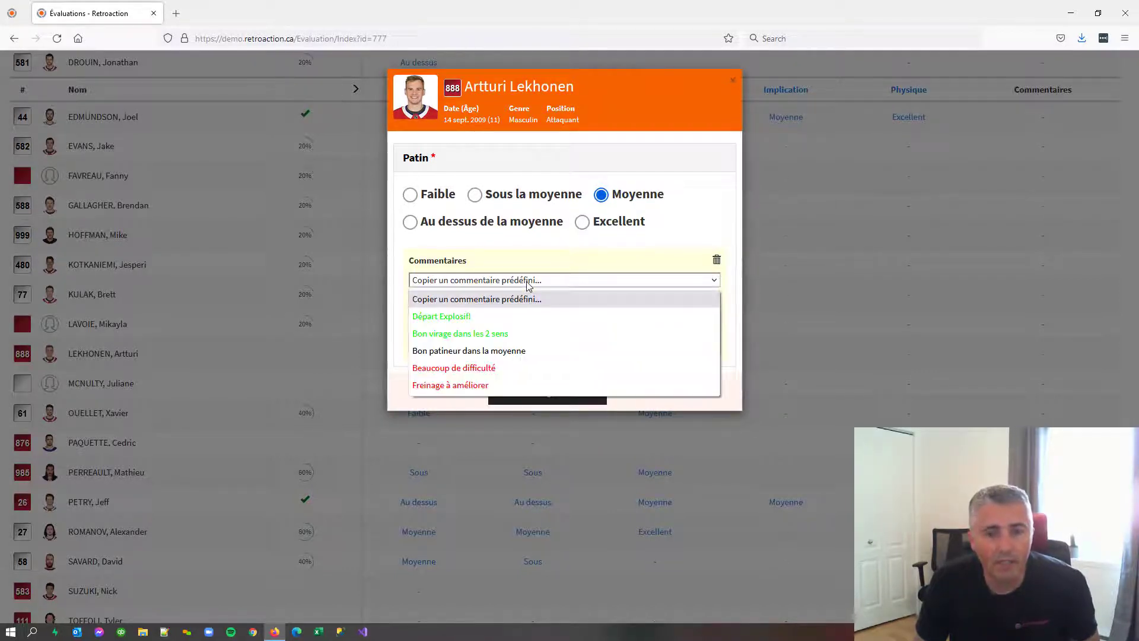
left_click(506, 351)
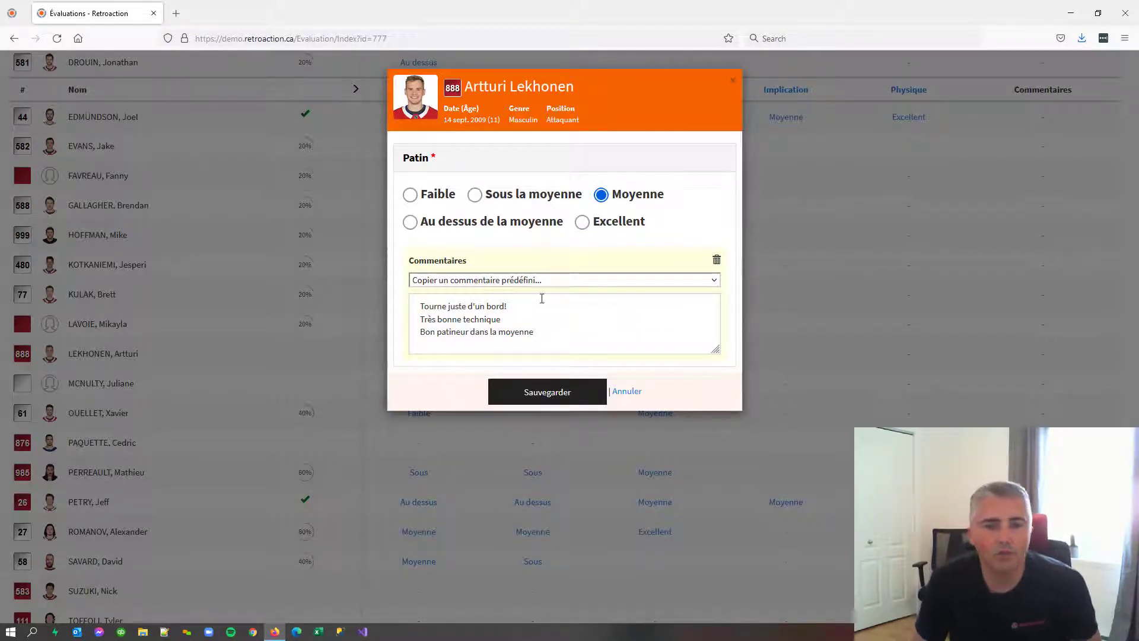
left_click(716, 262)
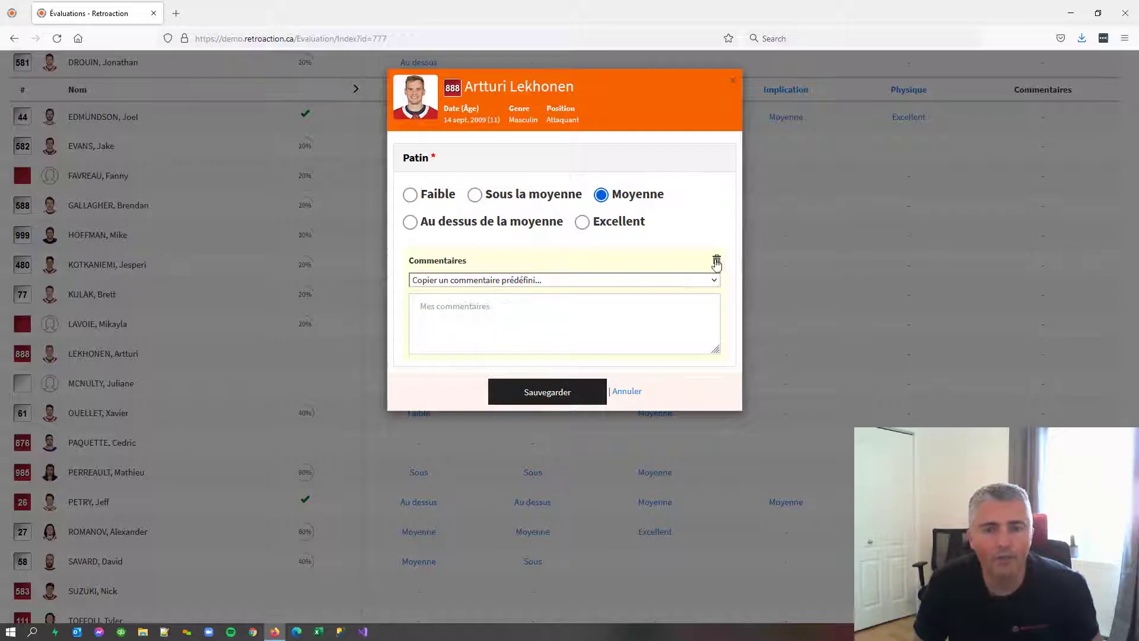
- Save a Patin rating of Au dessus de la moyenne with predefined comments "Départ Explosif!", "Très bonne technique" and "Bon virage dans les 2 sens"
left_click(461, 284)
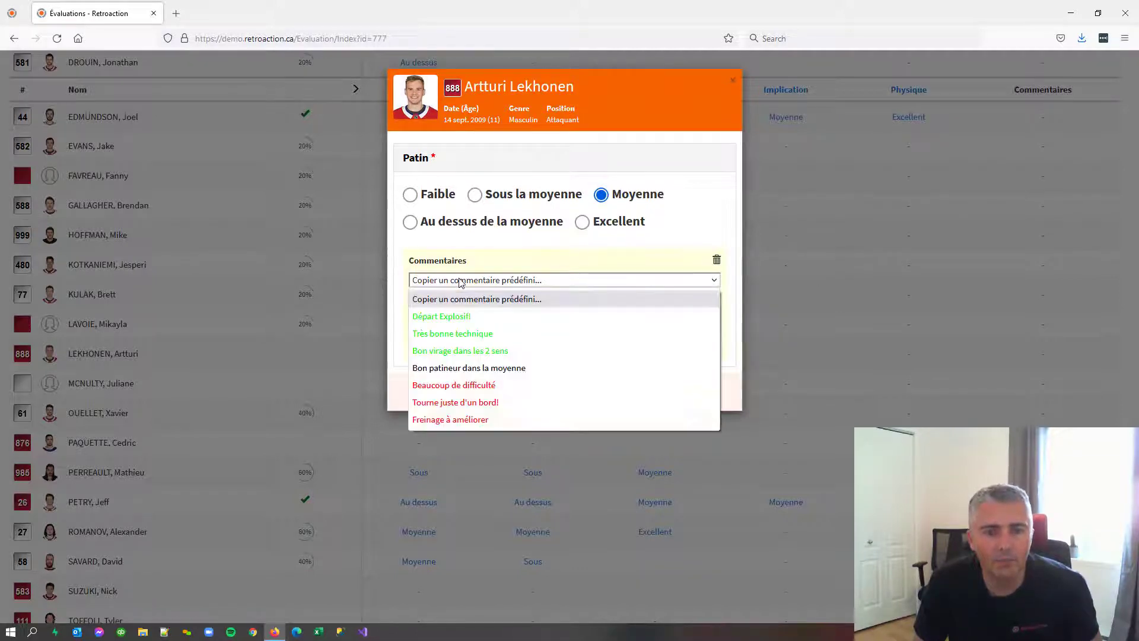
left_click(472, 318)
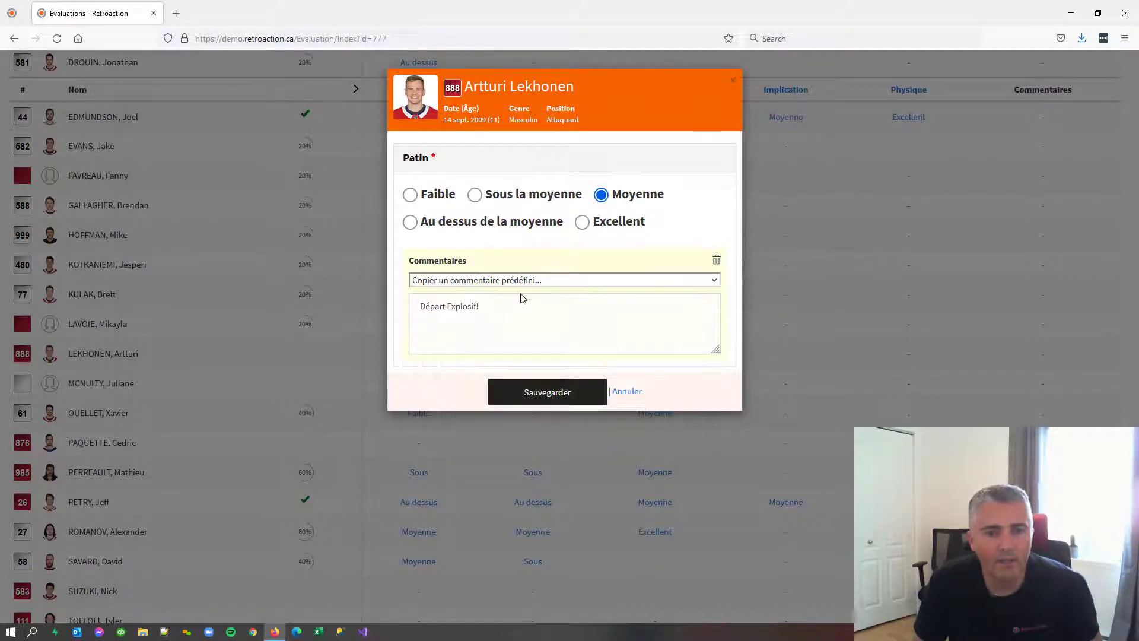
left_click(531, 280)
left_click(497, 317)
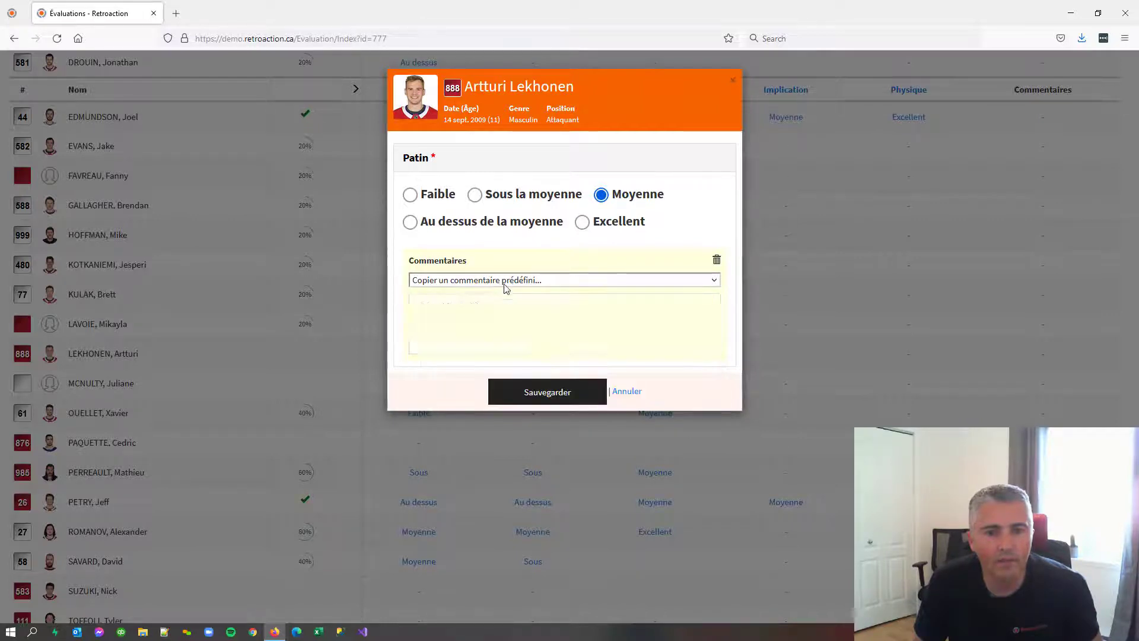
left_click(506, 281)
left_click(503, 318)
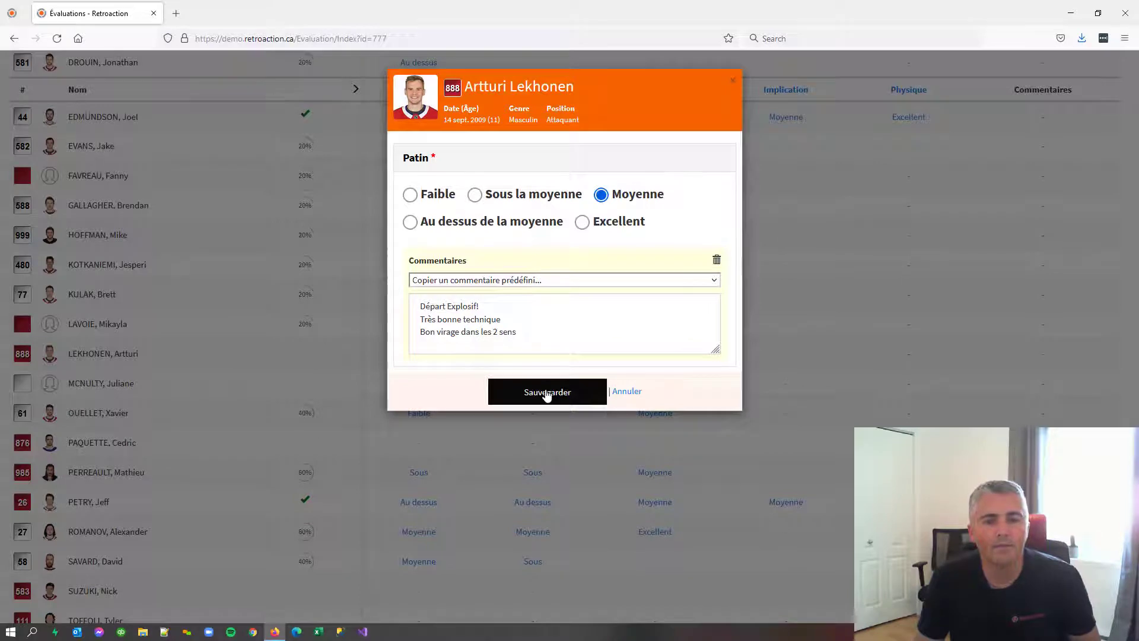
left_click(505, 228)
left_click(527, 409)
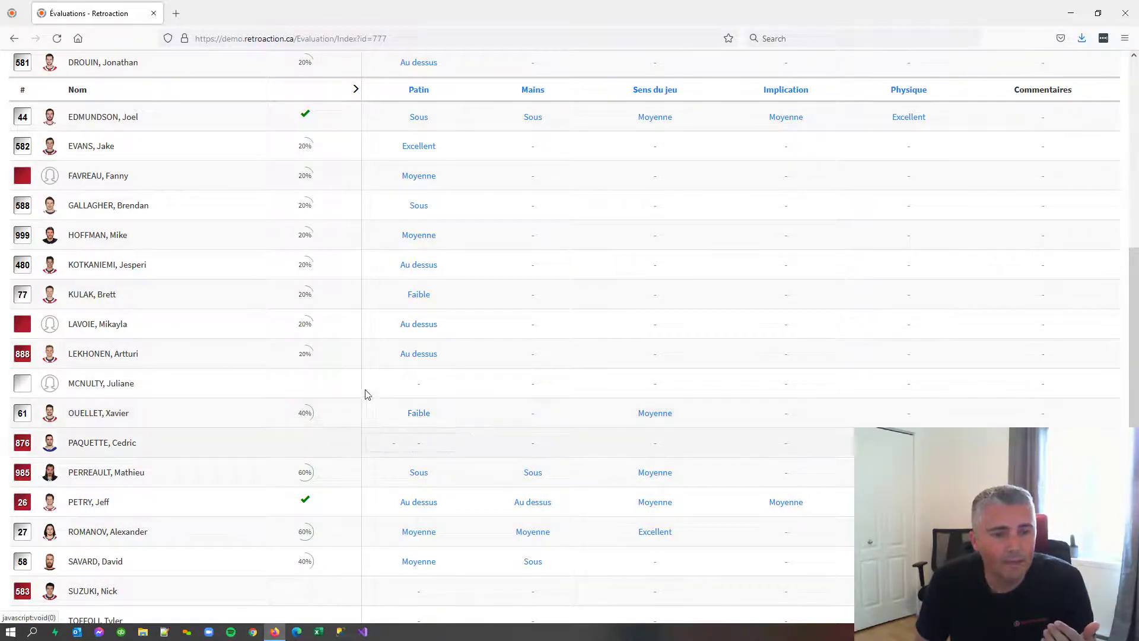
- Reopen the Patin evaluation of player number 888, change the first comment line to "Départ Explosif avant!" and save it
left_click(429, 359)
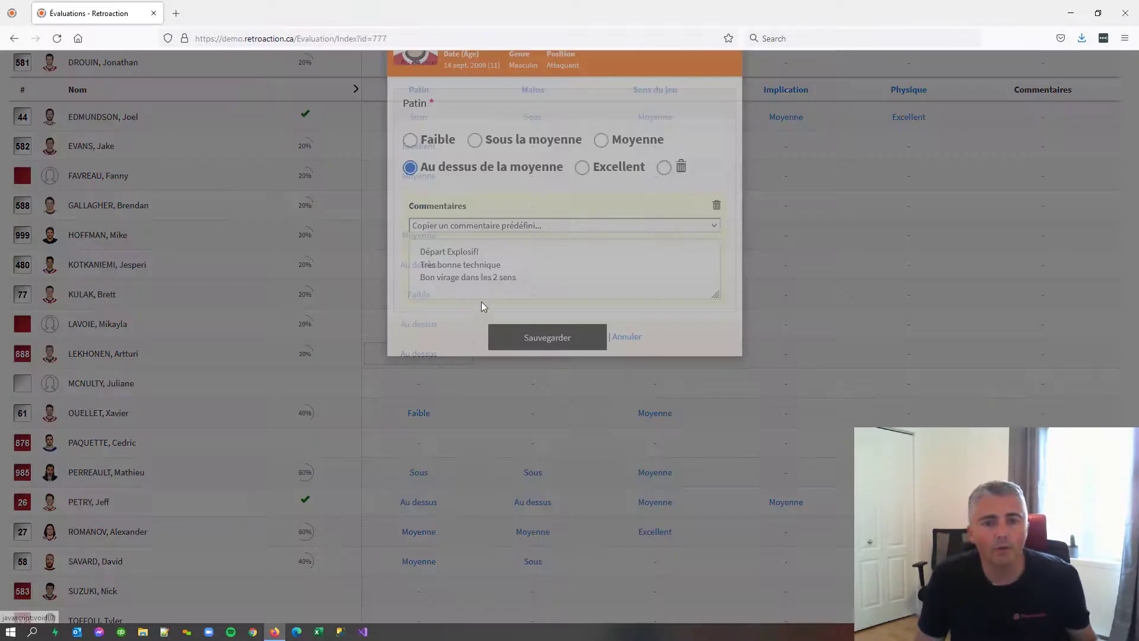
left_click(505, 311)
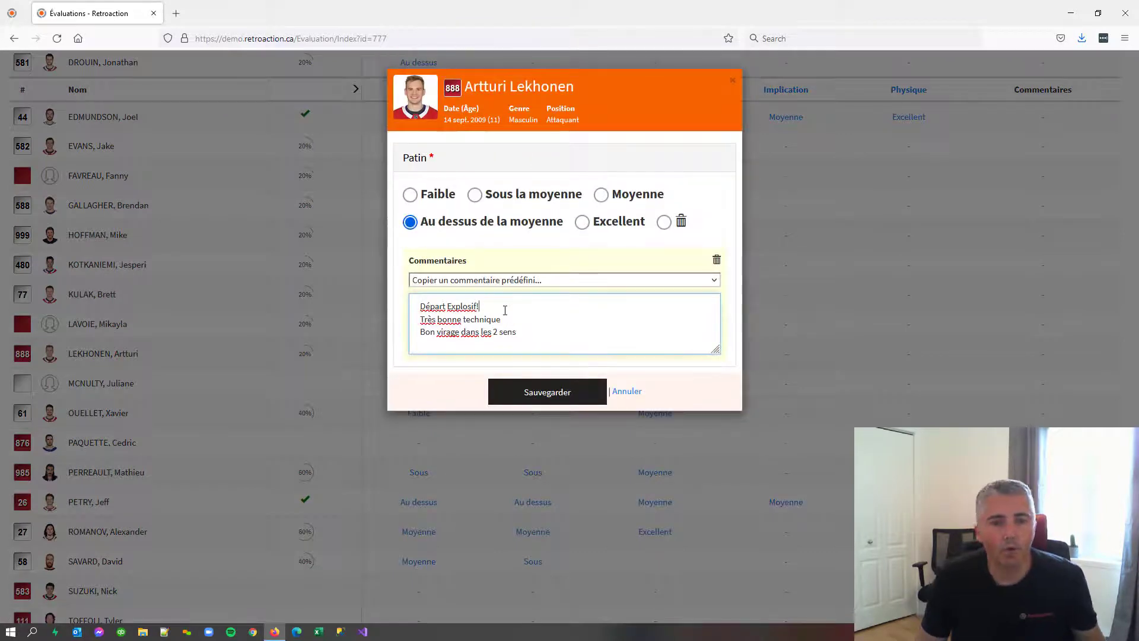
key("Left")
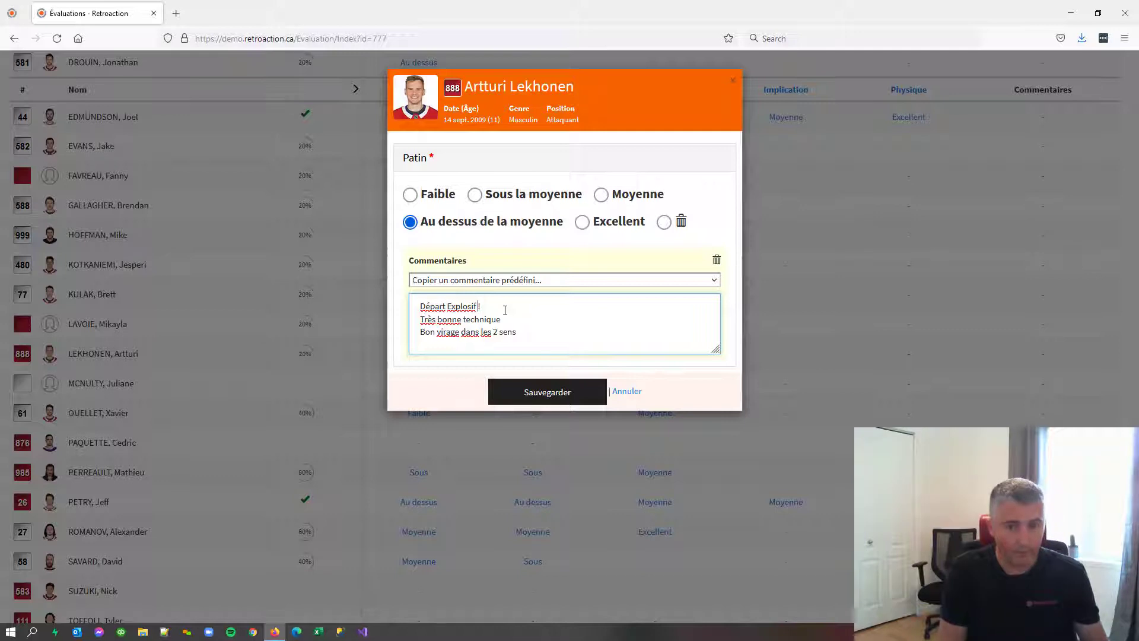
type("a")
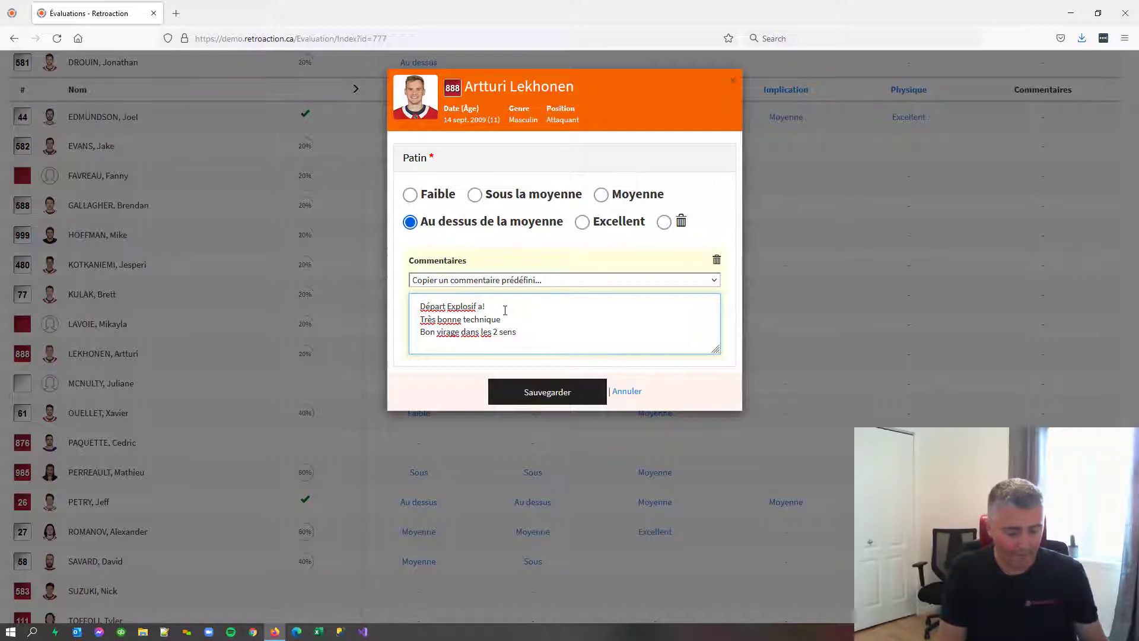
type("vant")
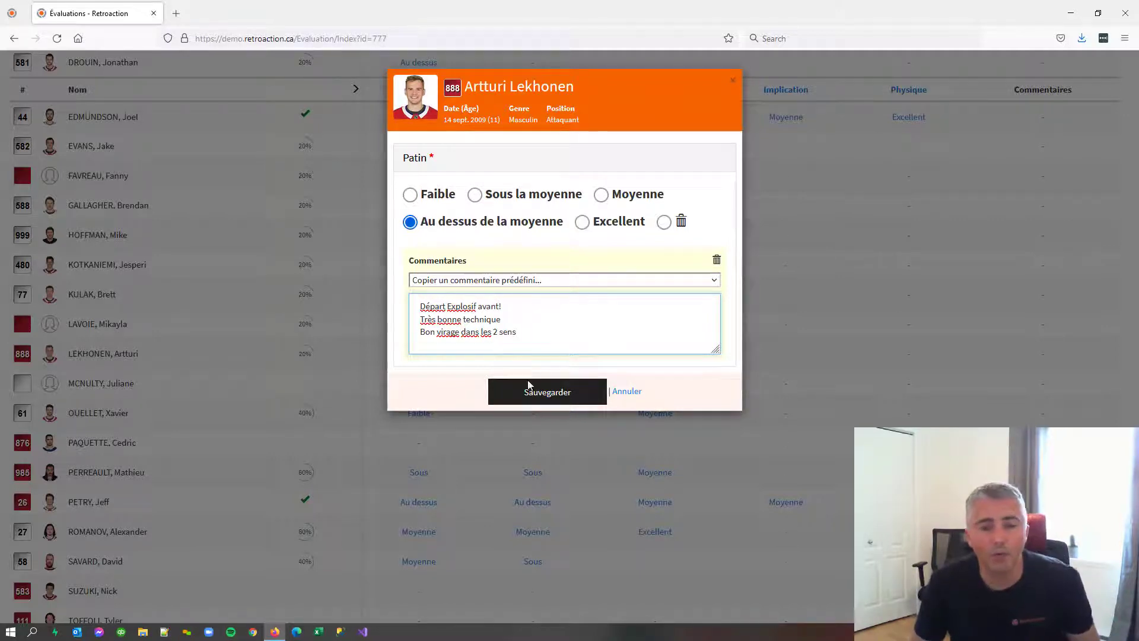
left_click(546, 391)
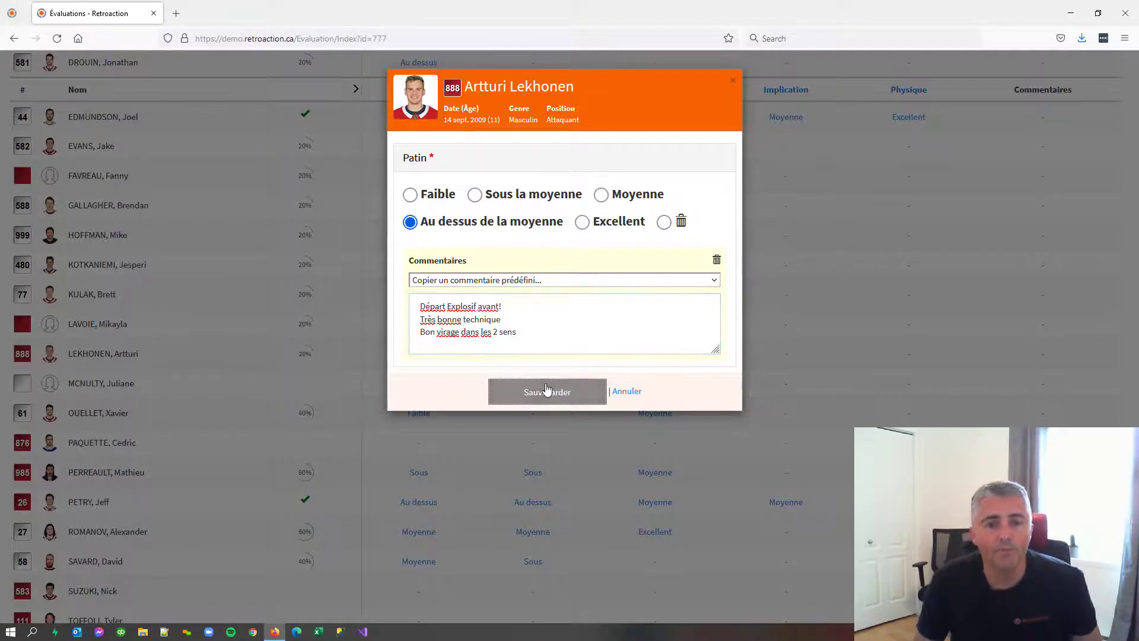
- Leave the player evaluations, open the Camp M13 ranking and view the comments for player number 888
scroll(526, 386, "up", 7)
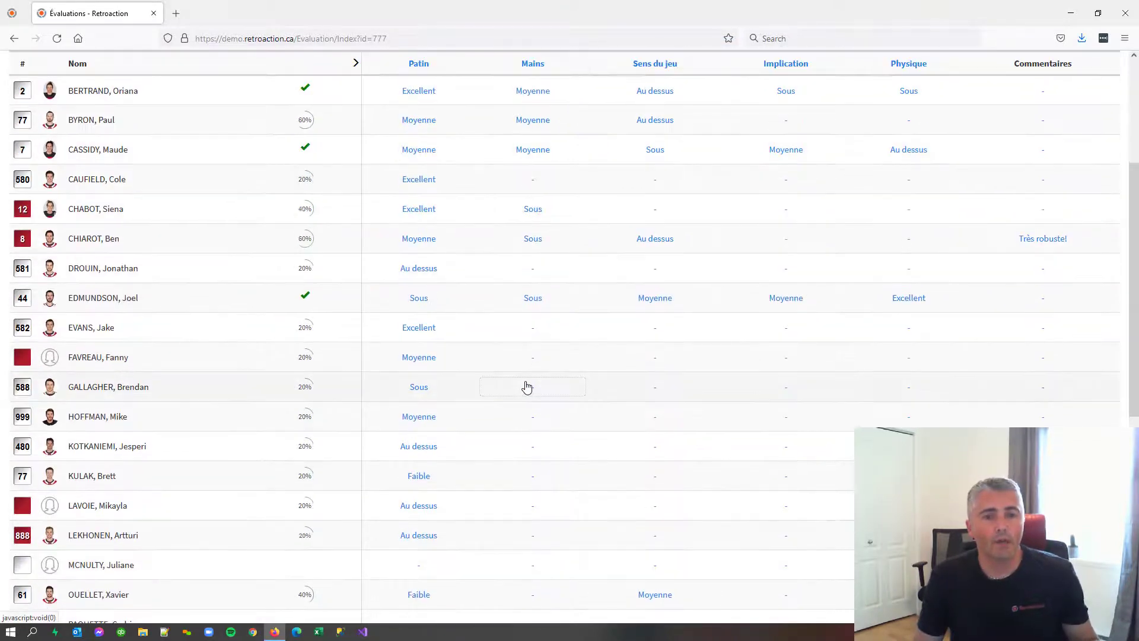
left_click(31, 98)
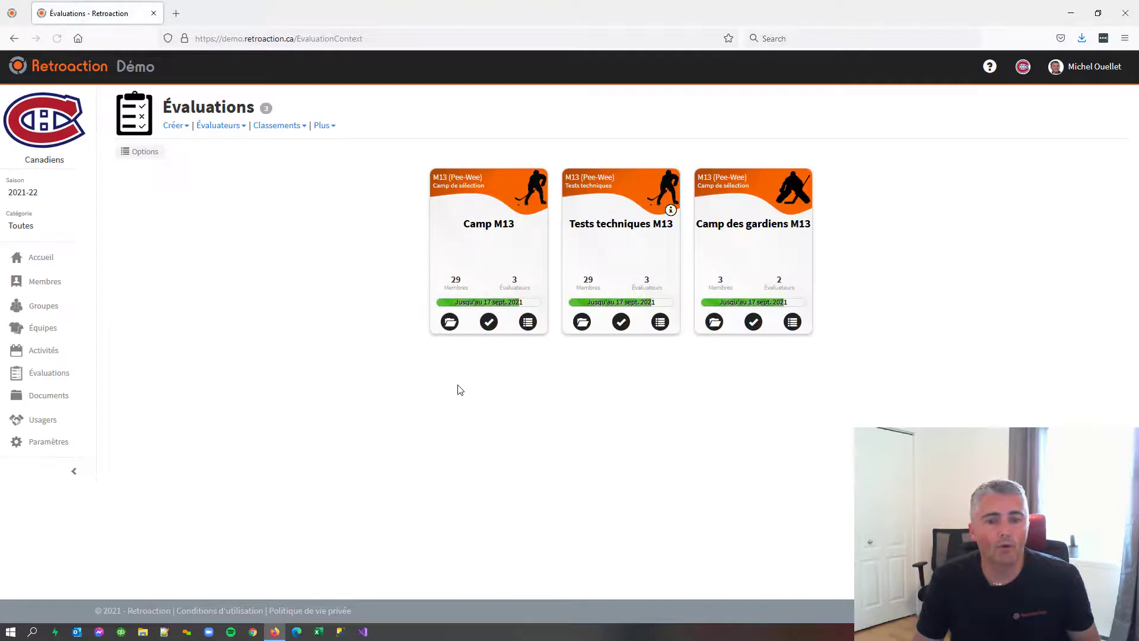
left_click(528, 327)
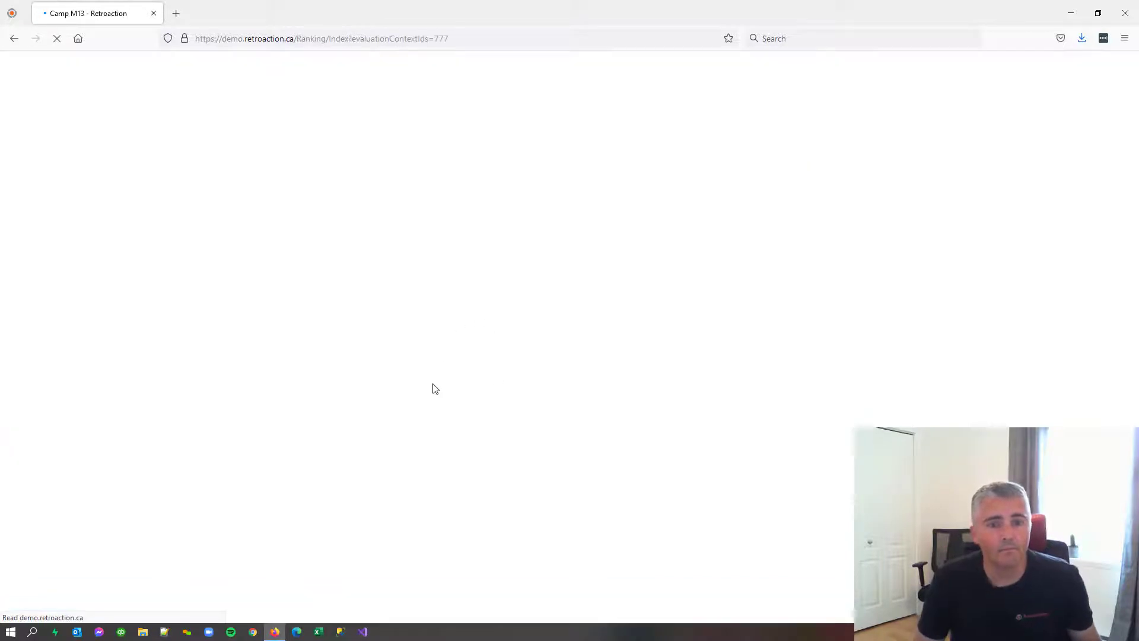
scroll(222, 374, "down", 4)
scroll(224, 377, "down", 4)
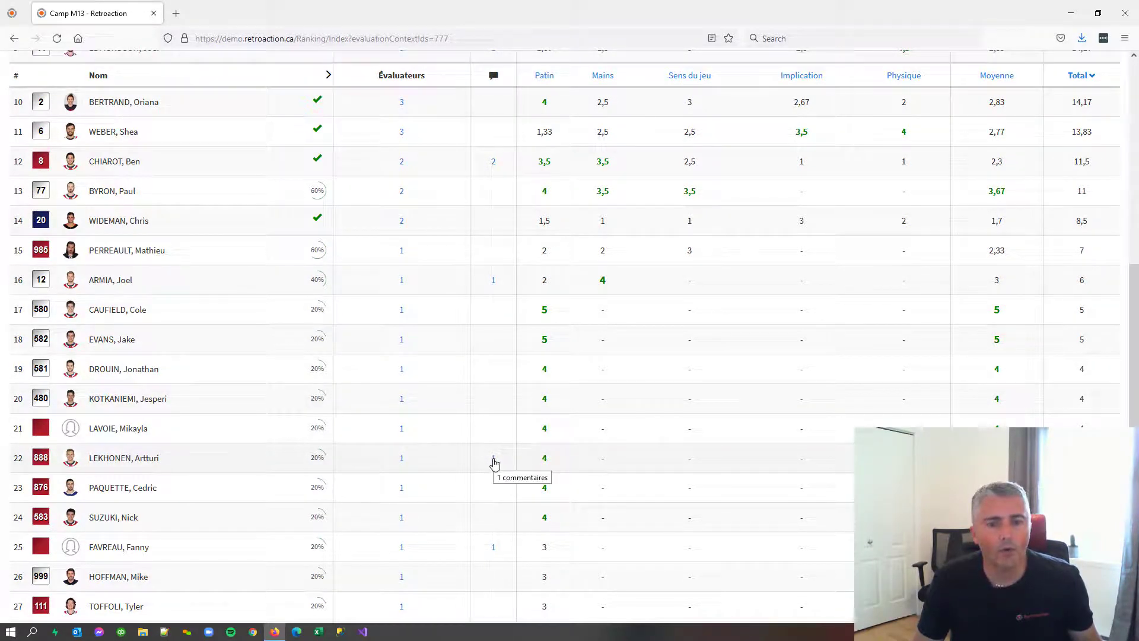
left_click(493, 460)
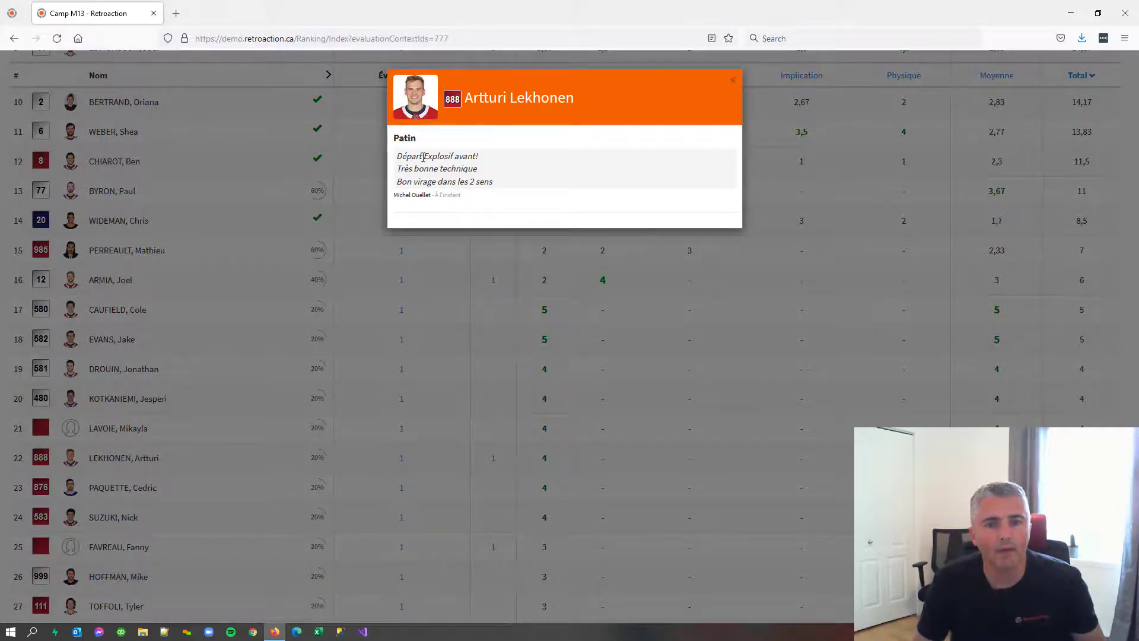
left_click(482, 458)
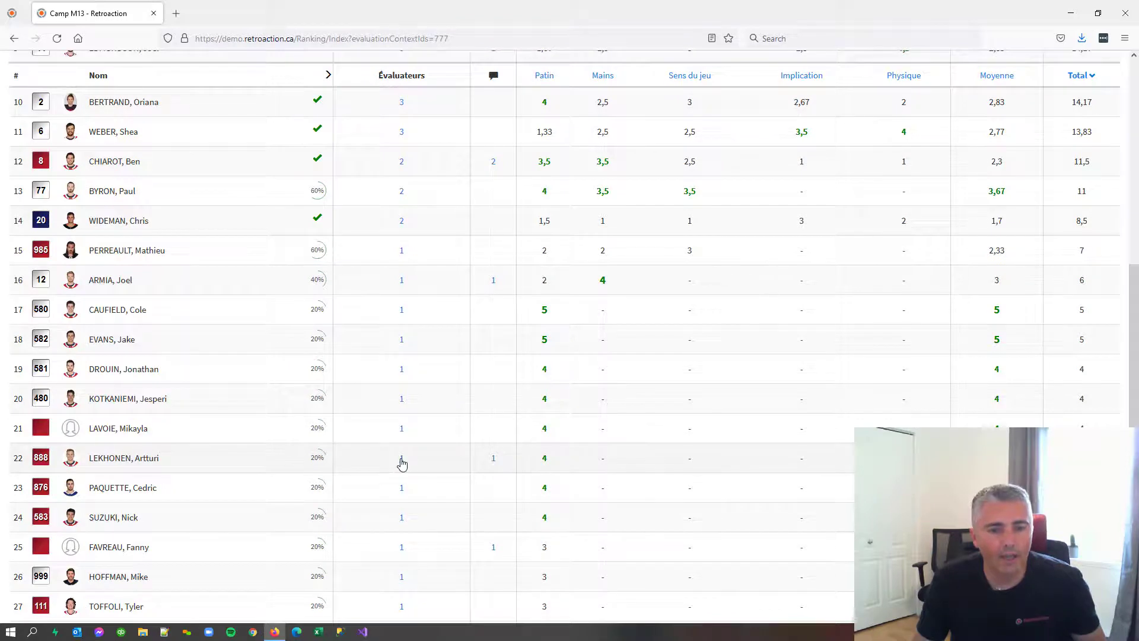
- View the evaluation details by evaluator for player number 888, and return through the ranking to the evaluations overview
left_click(401, 460)
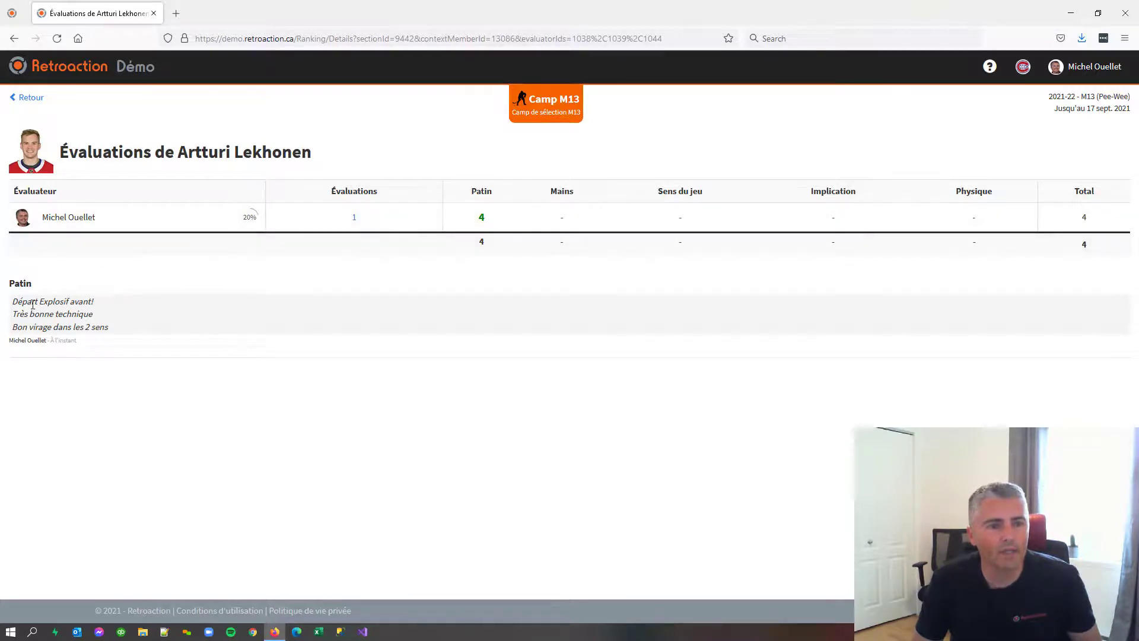
left_click(38, 100)
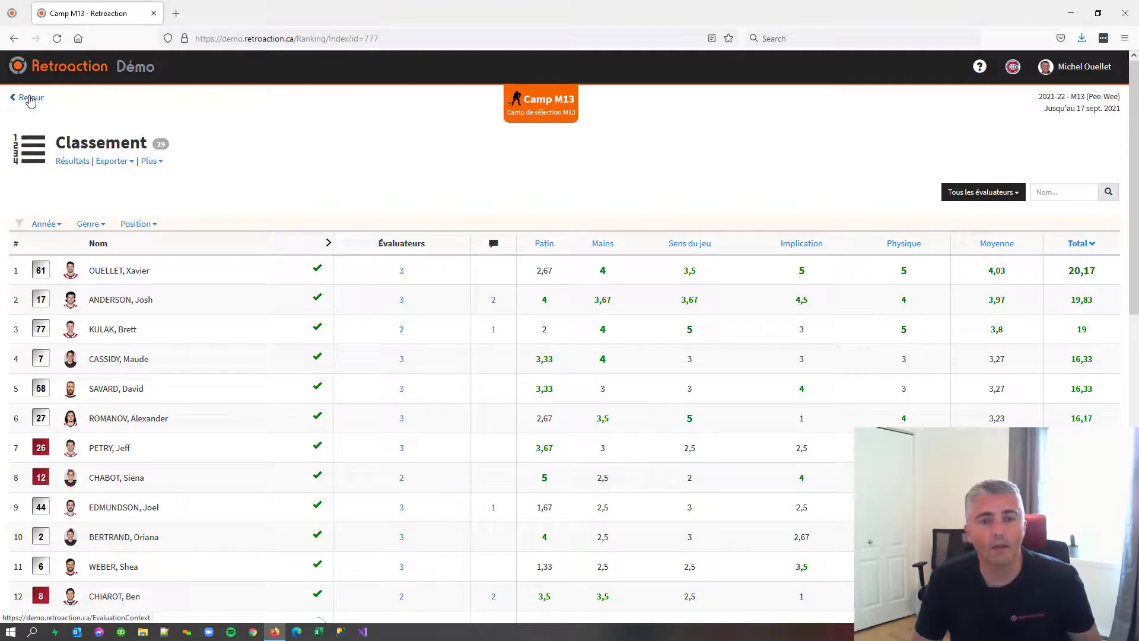
left_click(31, 99)
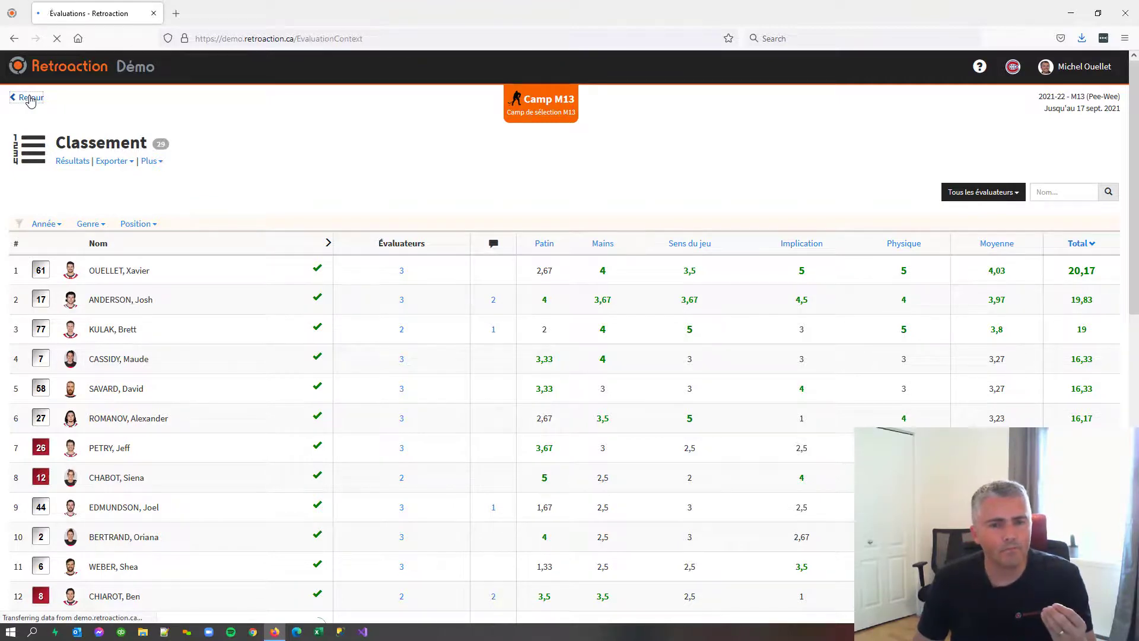